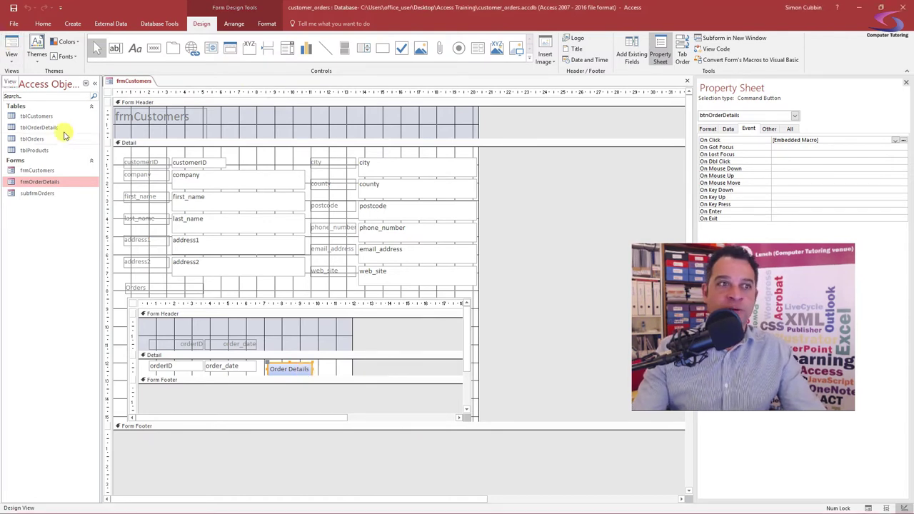
# Show frmCustomers in Form view, test the Order Details button for the first order, and close the order details form.
pyautogui.click(12, 44)
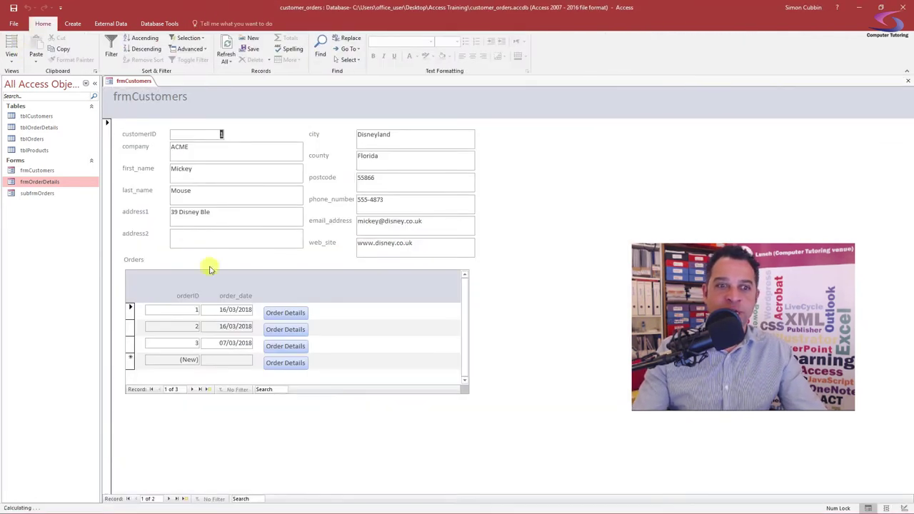
pyautogui.click(294, 313)
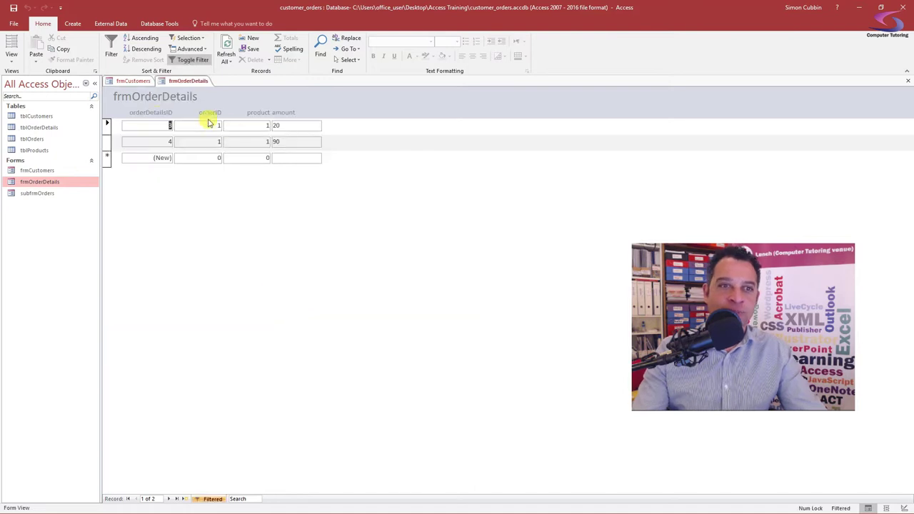
pyautogui.click(908, 83)
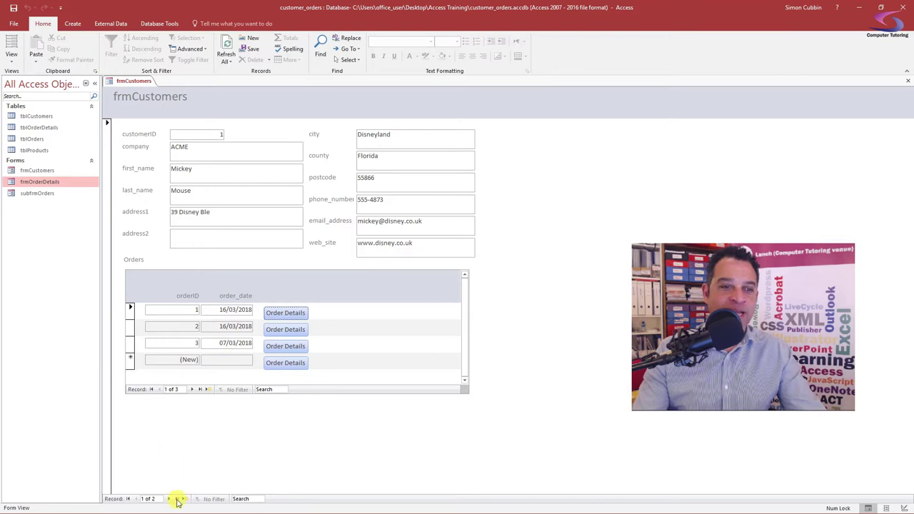
# Go to the next customer record, test the Order Details button on the blank new order row, and dismiss the resulting dialogs.
pyautogui.click(168, 499)
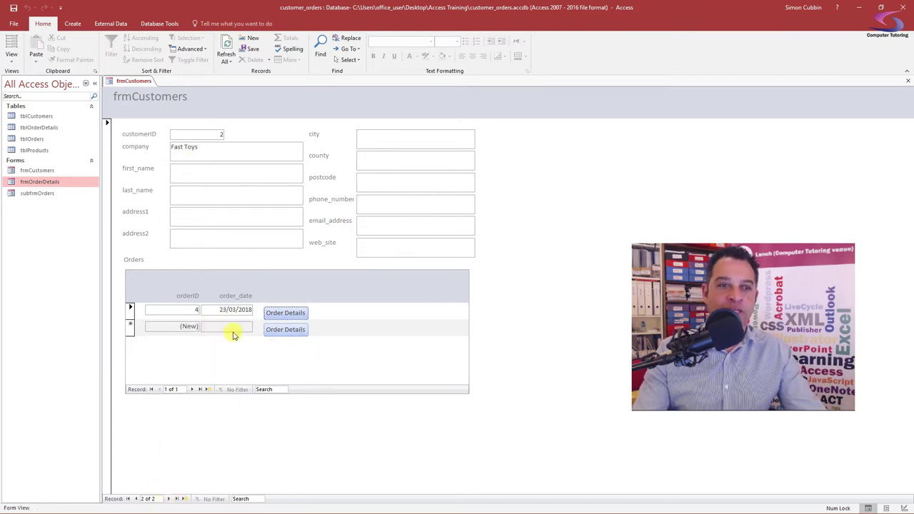
pyautogui.click(288, 332)
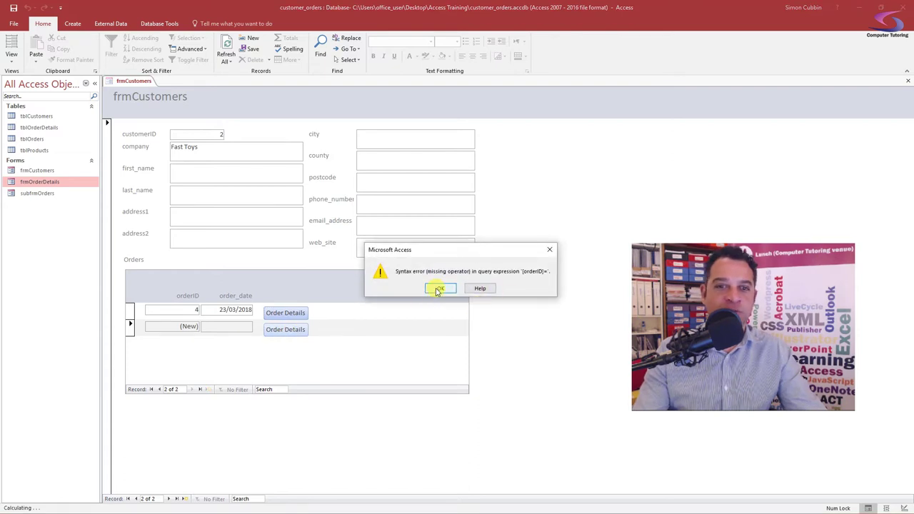
pyautogui.click(439, 289)
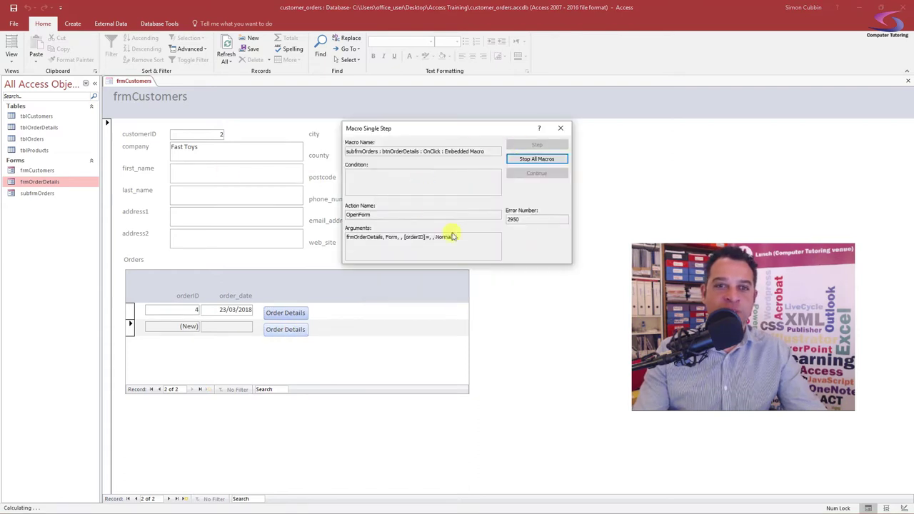
pyautogui.click(561, 129)
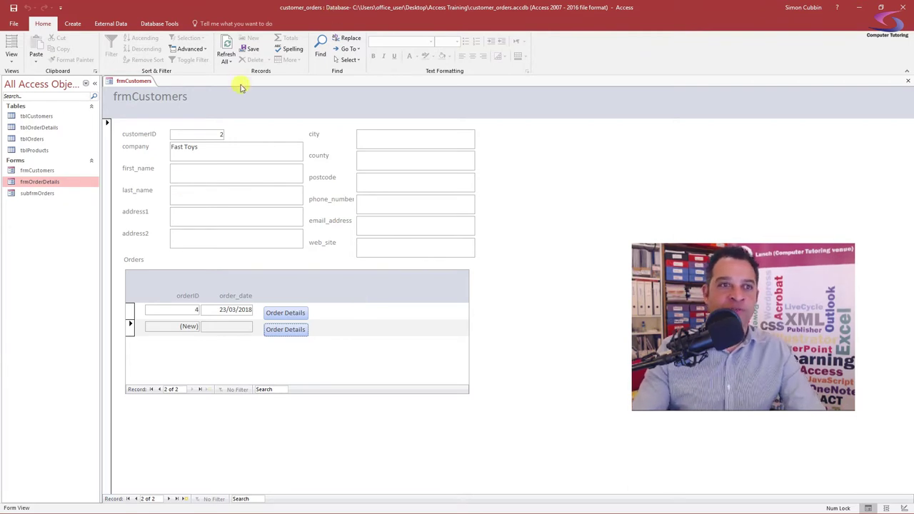
# Close frmCustomers and open the subfrmOrders form in Design view.
pyautogui.rightClick(132, 81)
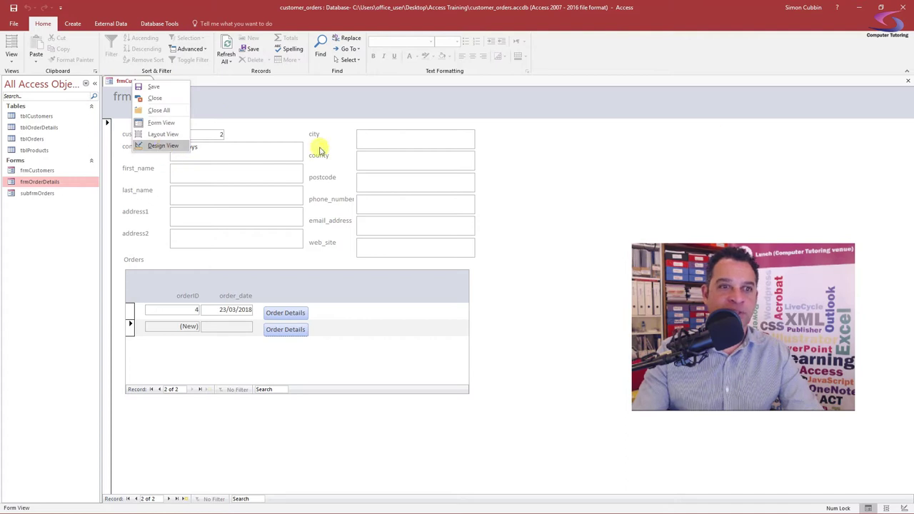
pyautogui.click(907, 81)
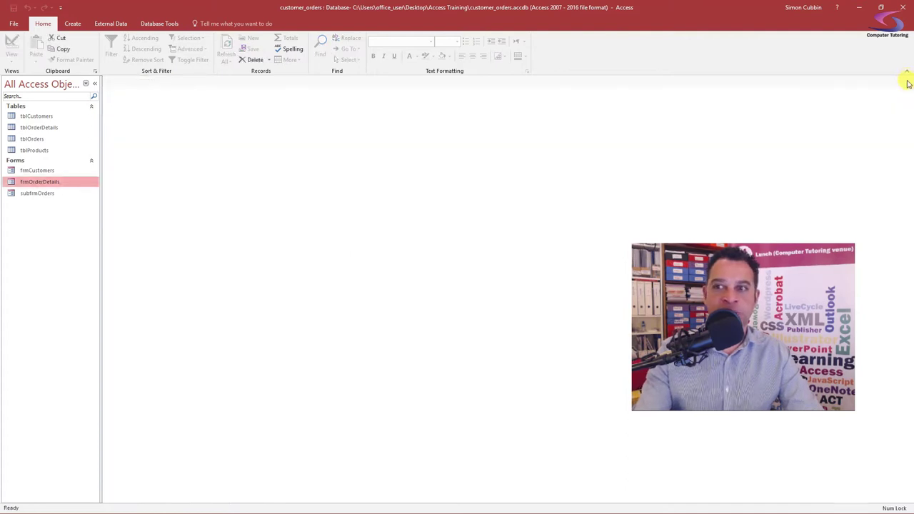
pyautogui.click(38, 194)
pyautogui.rightClick(38, 194)
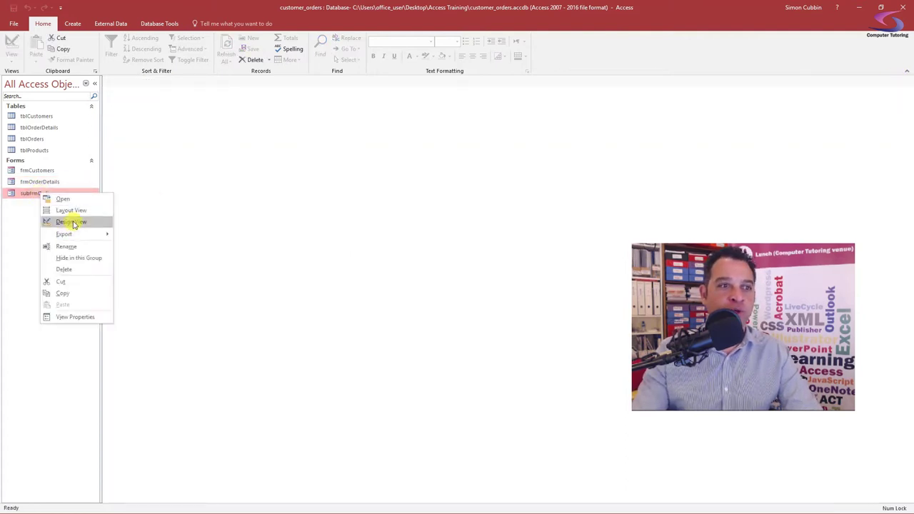
pyautogui.click(72, 221)
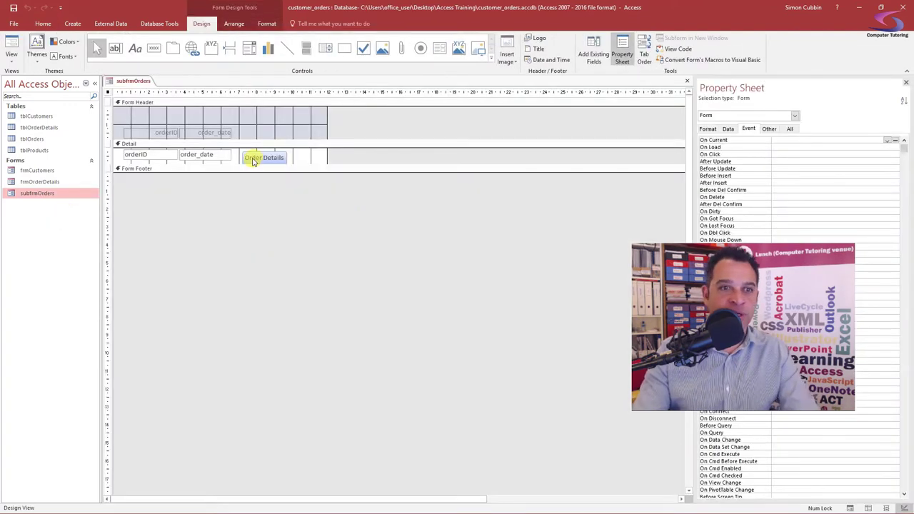
# Delete the OpenForm action in the Order Details button's On Click macro, close the macro, and clear the button's On Click property.
pyautogui.click(252, 157)
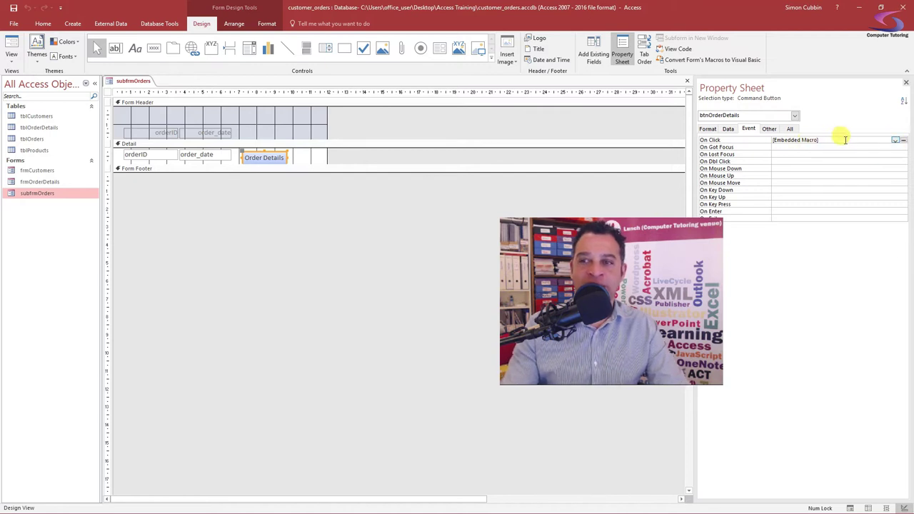
pyautogui.click(905, 142)
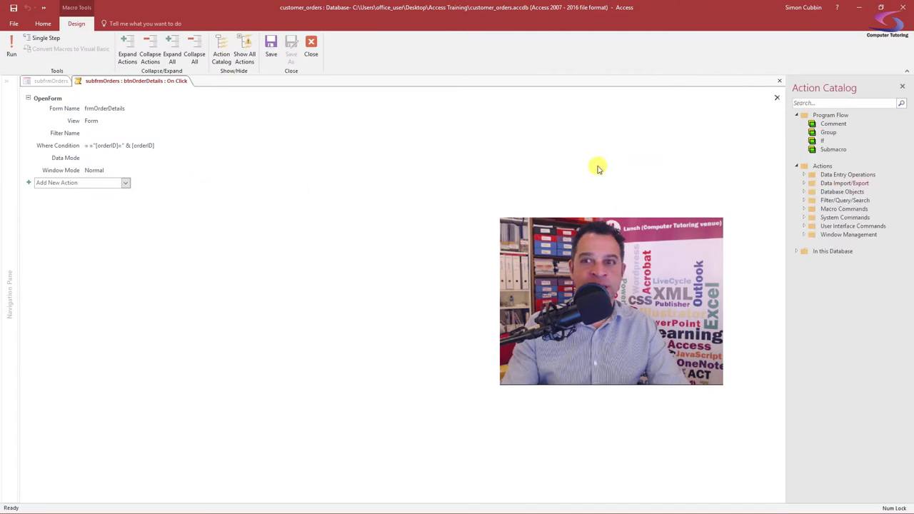
pyautogui.click(777, 97)
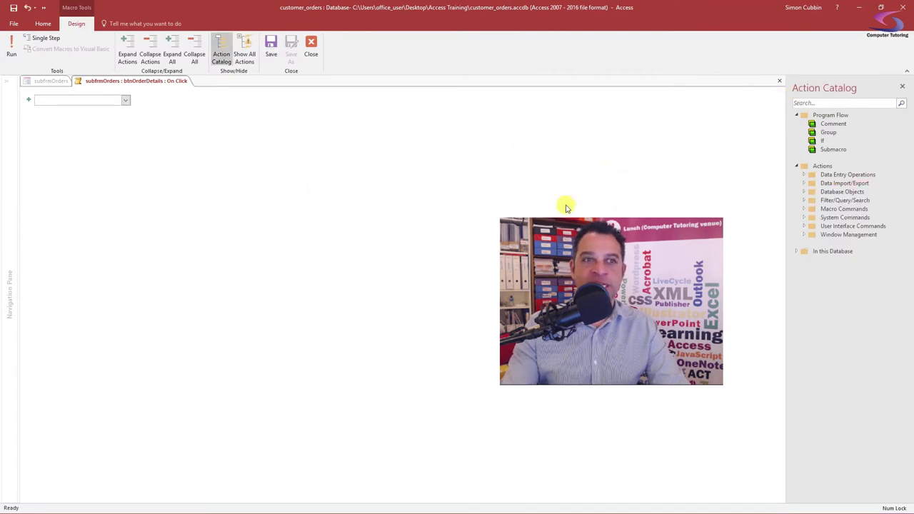
pyautogui.click(778, 80)
pyautogui.click(420, 288)
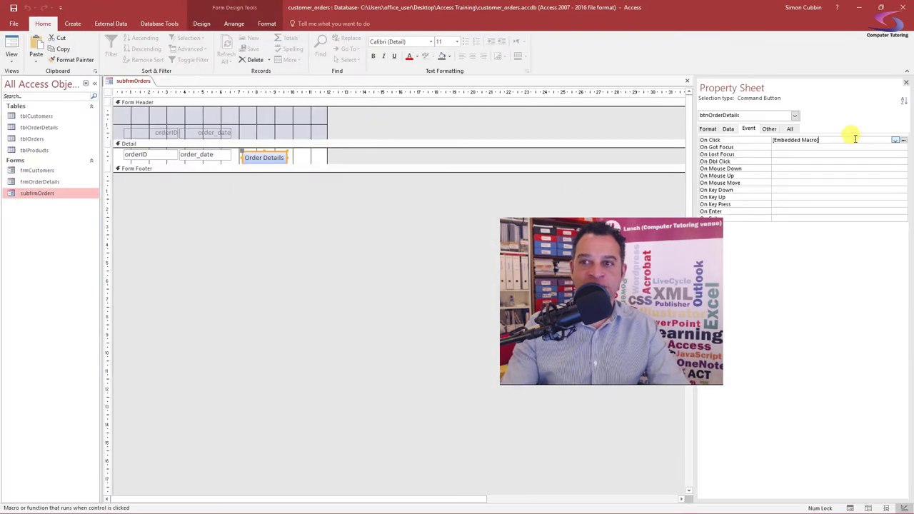
pyautogui.click(857, 139)
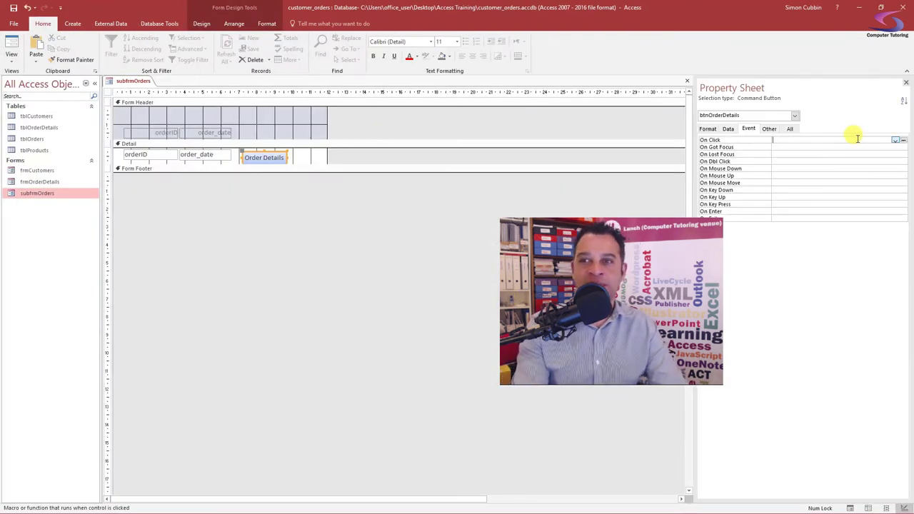
pyautogui.click(786, 161)
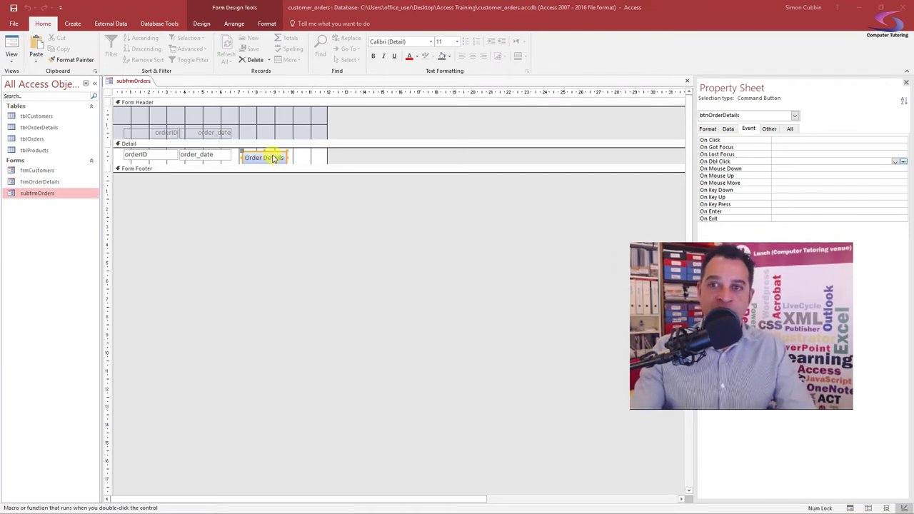
# Examine the Order Details button's Other properties and frmOrderDetails' form events in Design view, including On Open, and close frmOrderDetails.
pyautogui.click(767, 129)
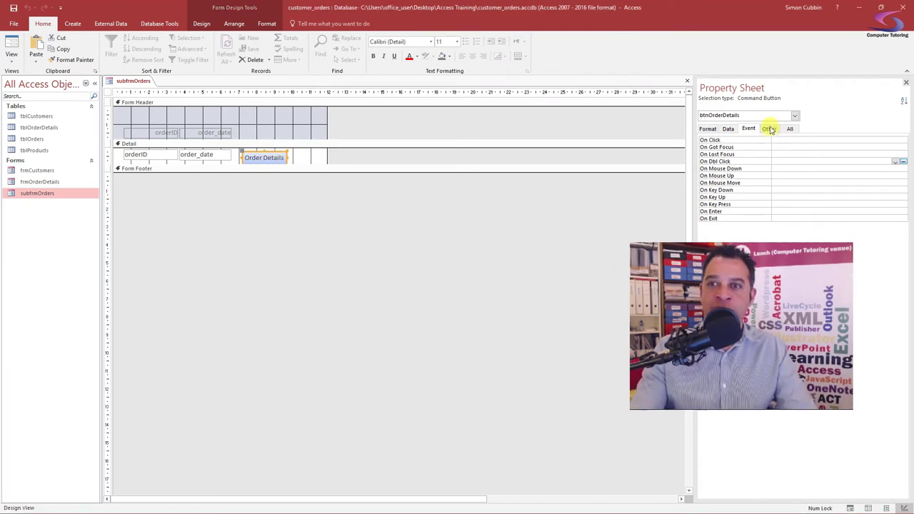
pyautogui.click(769, 130)
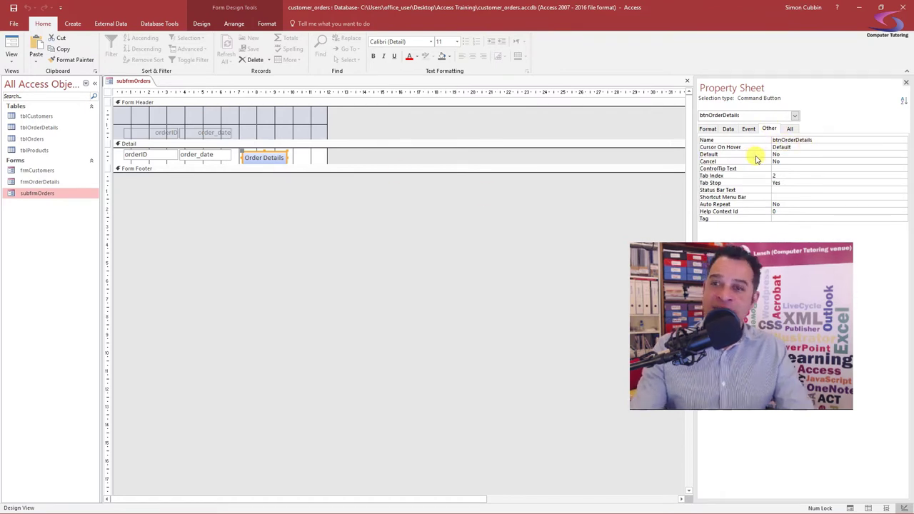
pyautogui.rightClick(32, 182)
pyautogui.click(57, 210)
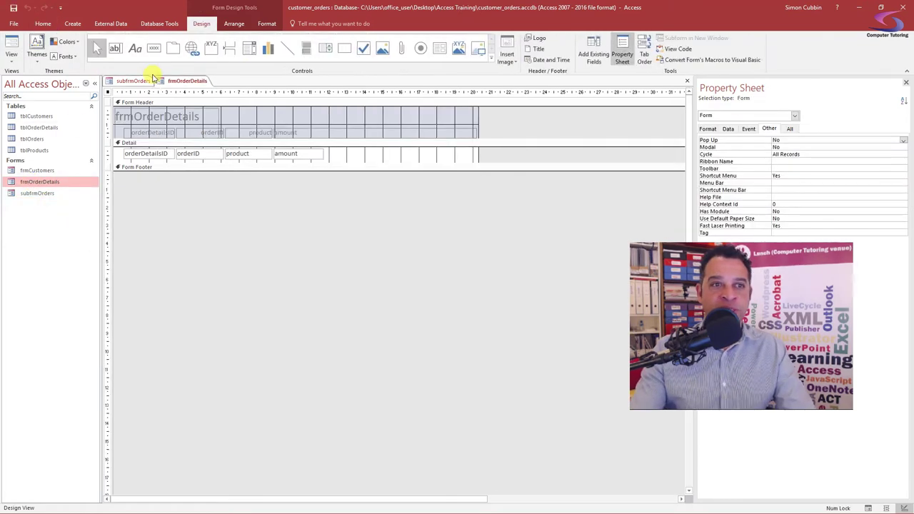
pyautogui.click(749, 129)
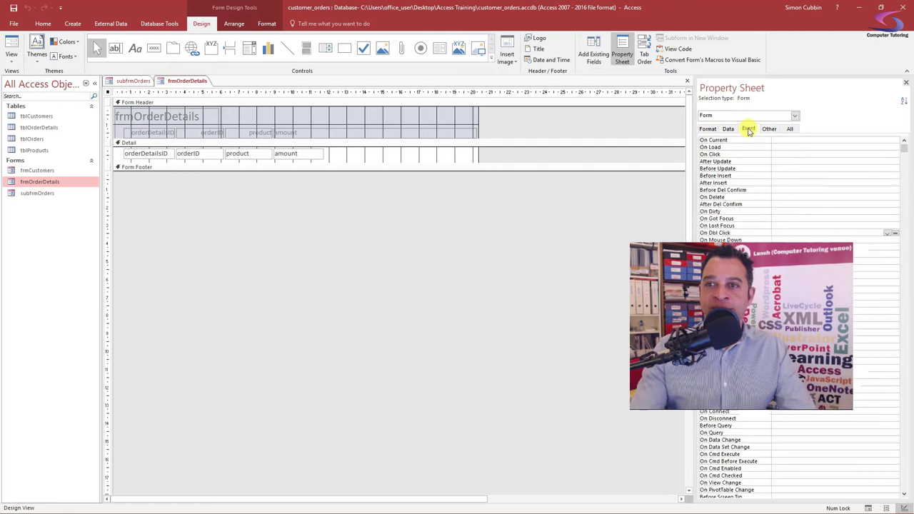
pyautogui.click(768, 130)
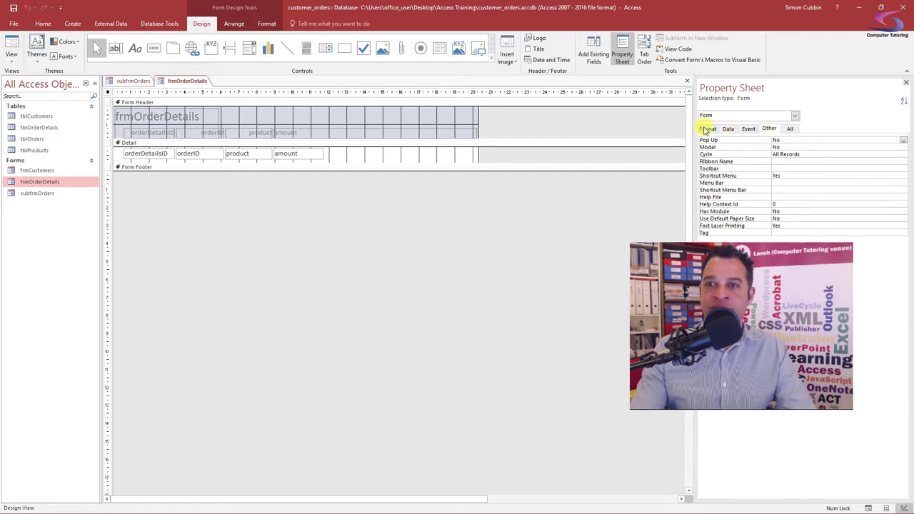
pyautogui.click(748, 130)
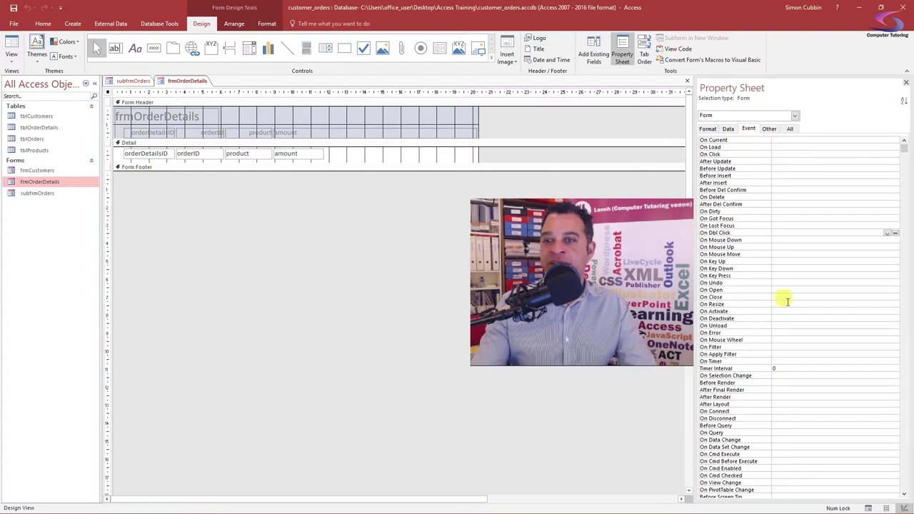
pyautogui.scroll(-1, 776, 310)
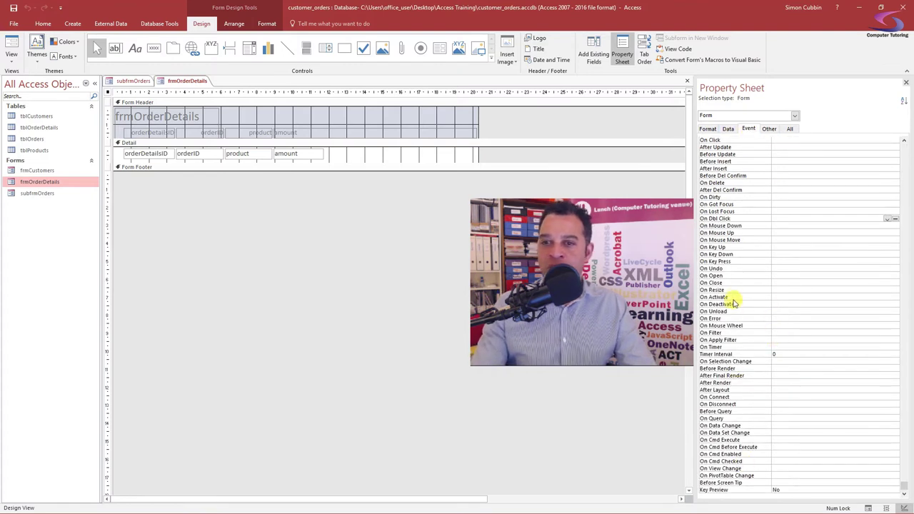
pyautogui.click(777, 275)
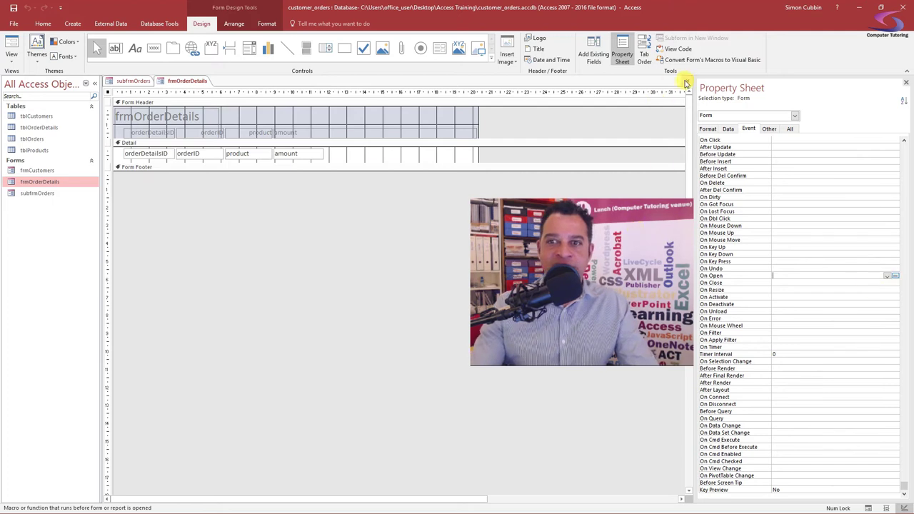
pyautogui.moveTo(690, 85); pyautogui.dragTo(689, 84)
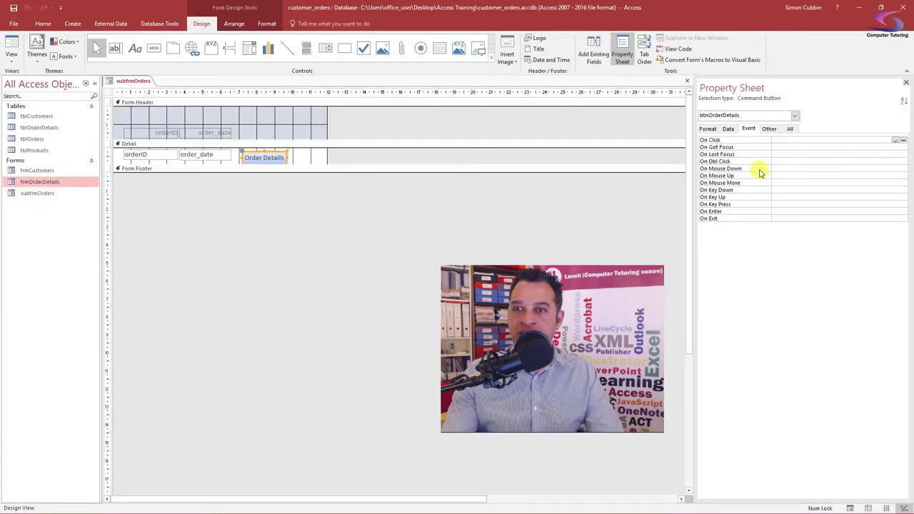
# Create an On Click event procedure for the Order Details button using the Code Builder.
pyautogui.click(798, 140)
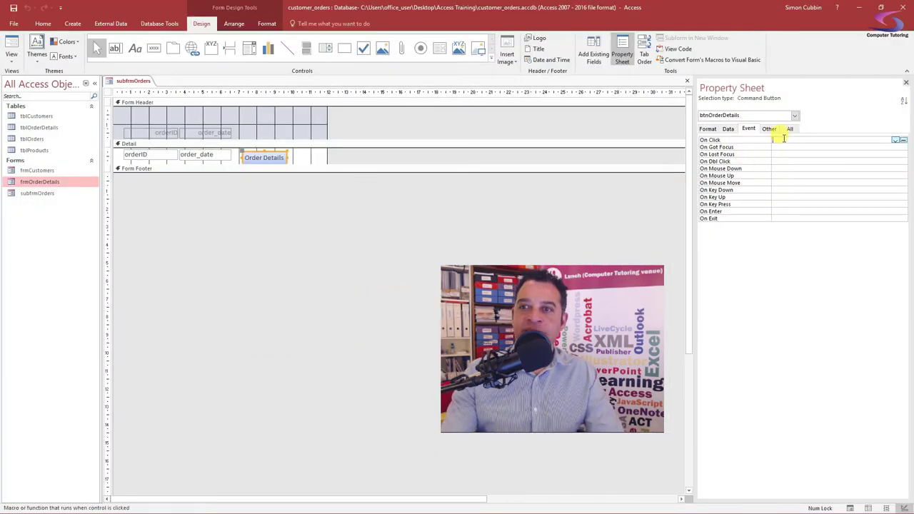
pyautogui.click(904, 141)
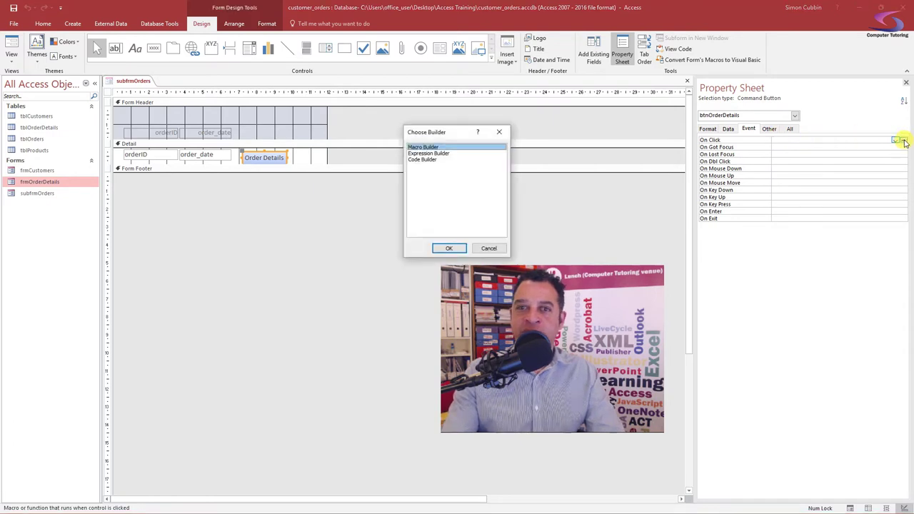
pyautogui.doubleClick(425, 160)
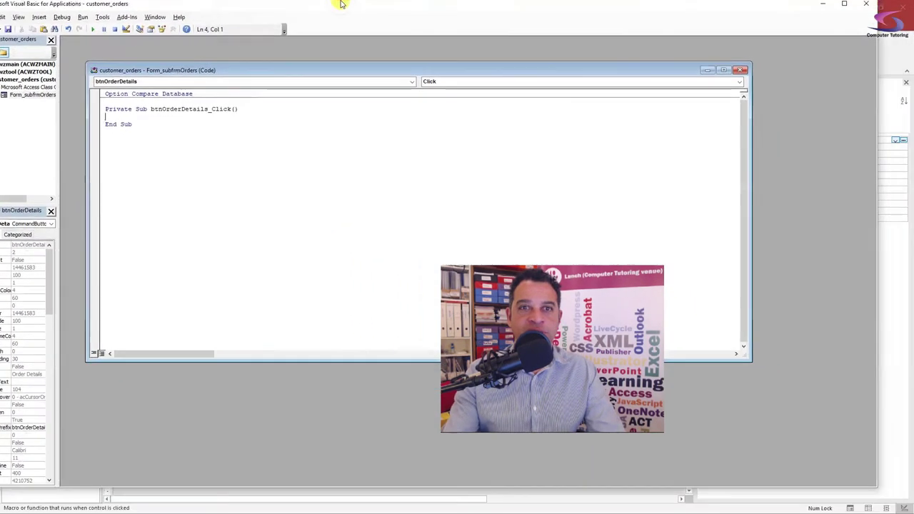
# Shrink and reposition the Visual Basic editor and its code window so the button's property sheet stays visible beside them.
pyautogui.moveTo(341, 4); pyautogui.dragTo(349, 32)
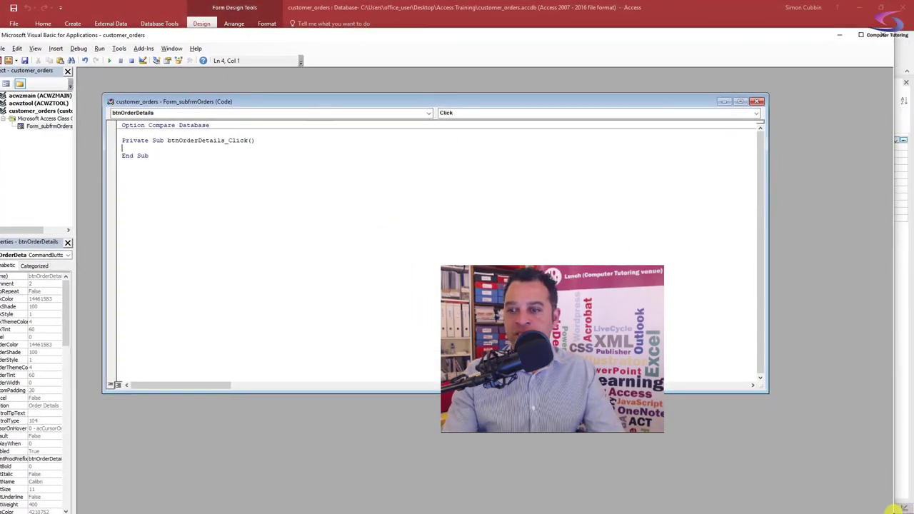
pyautogui.moveTo(892, 506); pyautogui.dragTo(788, 478)
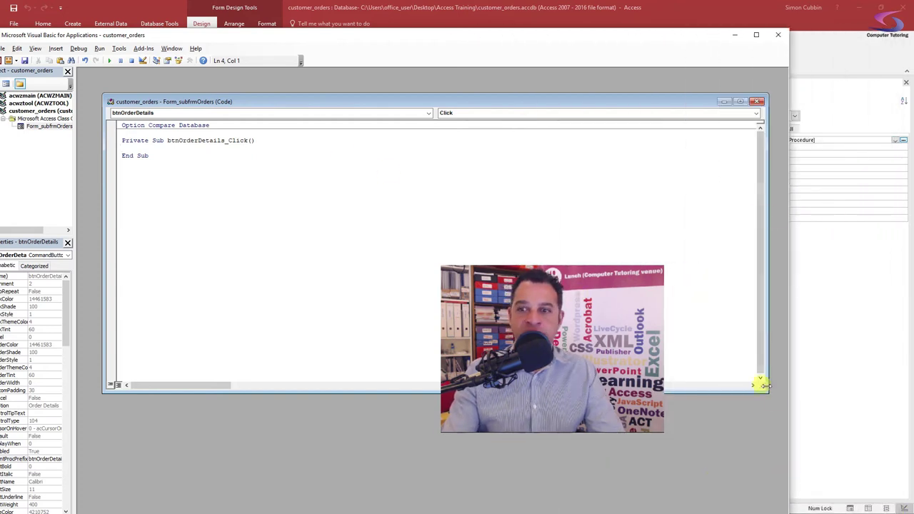
pyautogui.moveTo(762, 386); pyautogui.dragTo(389, 299)
pyautogui.moveTo(535, 306); pyautogui.dragTo(727, 304)
pyautogui.moveTo(362, 38); pyautogui.dragTo(380, 14)
pyautogui.moveTo(192, 490); pyautogui.dragTo(215, 343)
pyautogui.moveTo(808, 168); pyautogui.dragTo(471, 175)
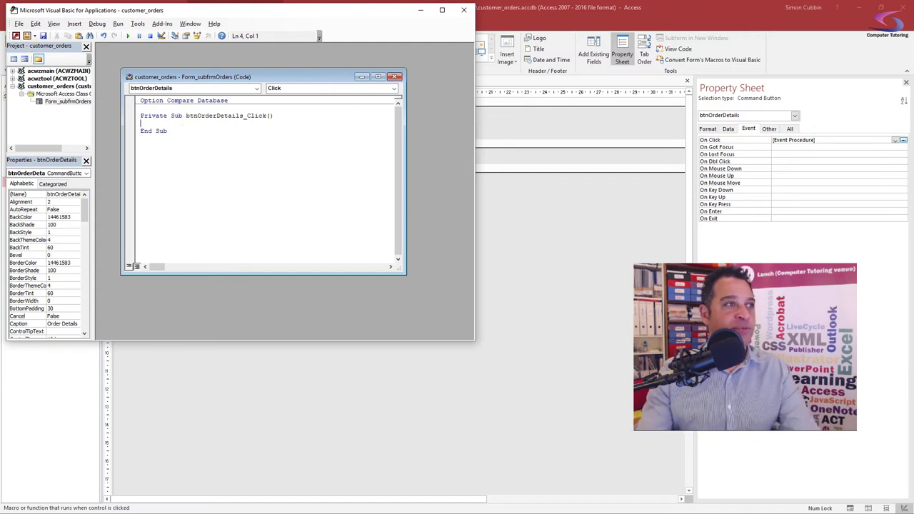
# In the btnOrderDetails_Click procedure, begin a DoCmd.OpenForm statement with "frmOrderDetails" as the form name, followed by a comma.
pyautogui.click(16, 35)
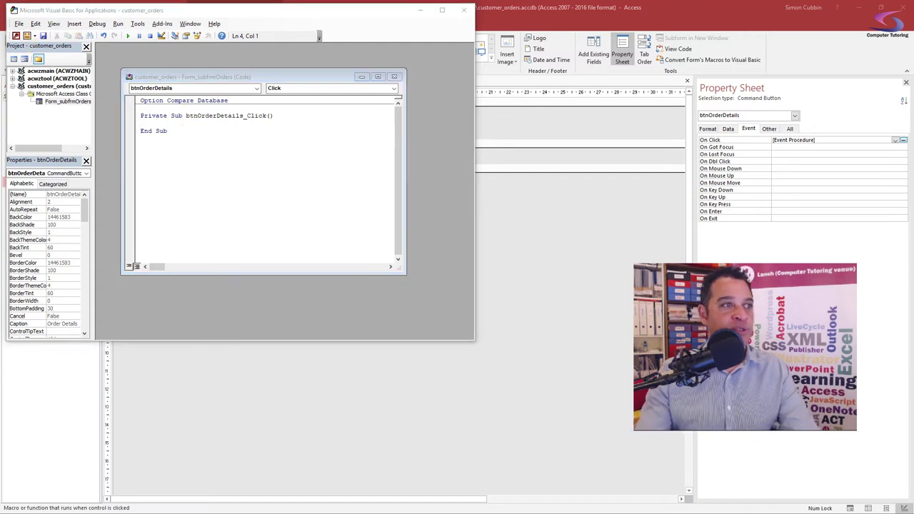
pyautogui.click(146, 123)
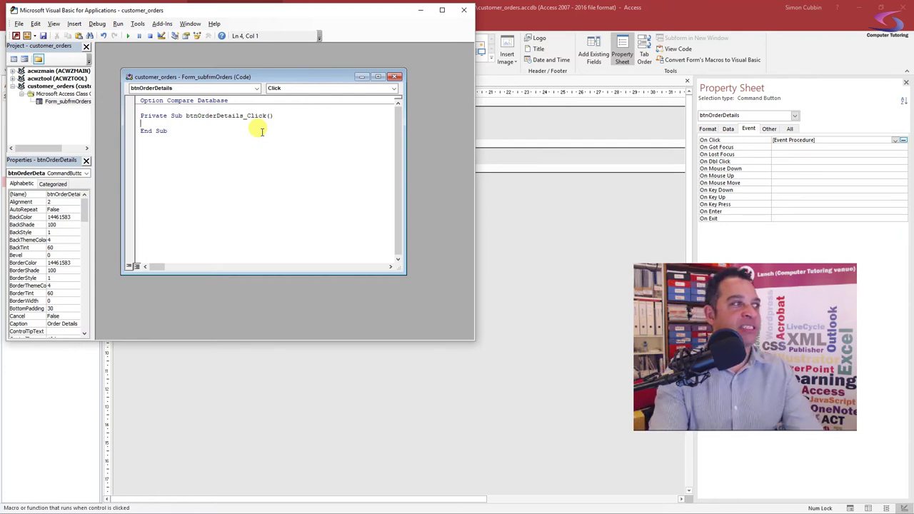
pyautogui.write('Do')
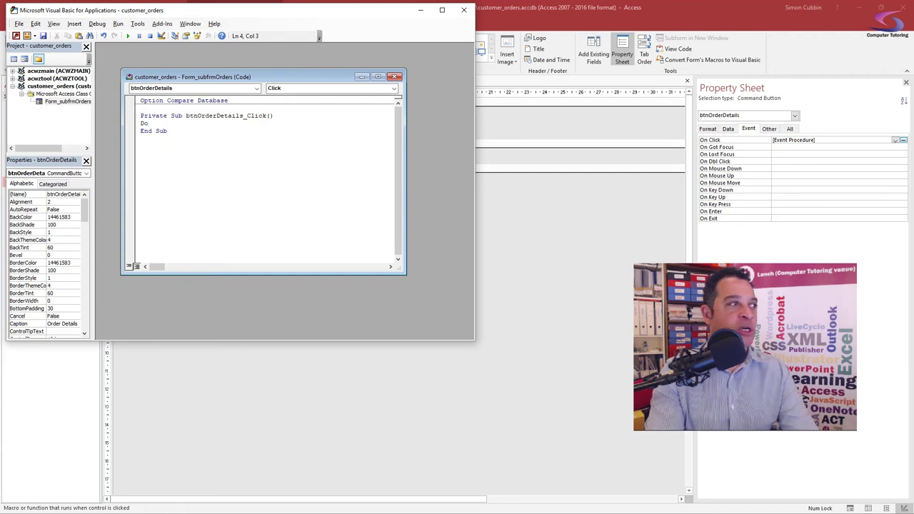
pyautogui.write('Cmd.')
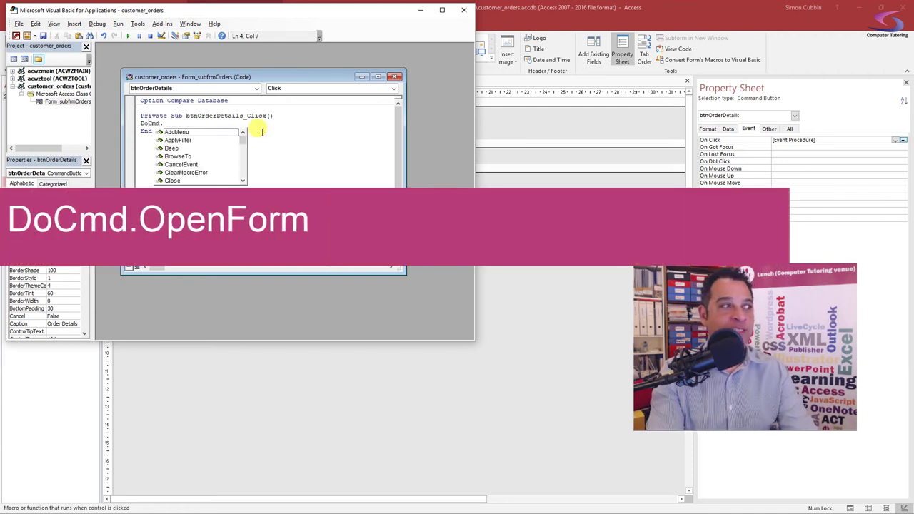
pyautogui.write('OpenForm')
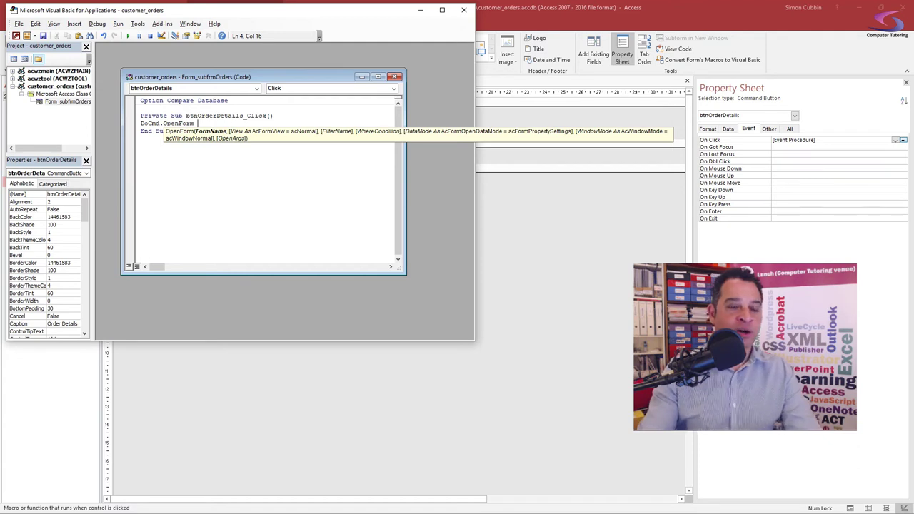
pyautogui.write('"')
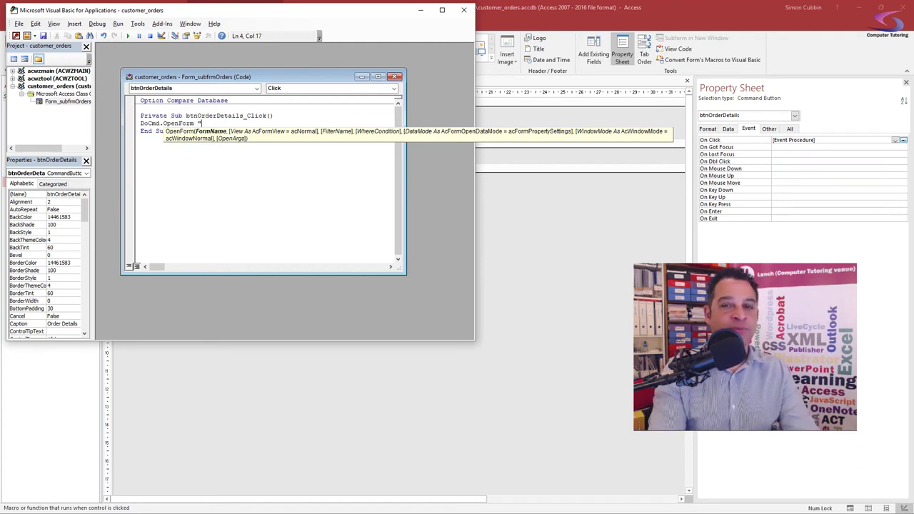
pyautogui.write('frmOr')
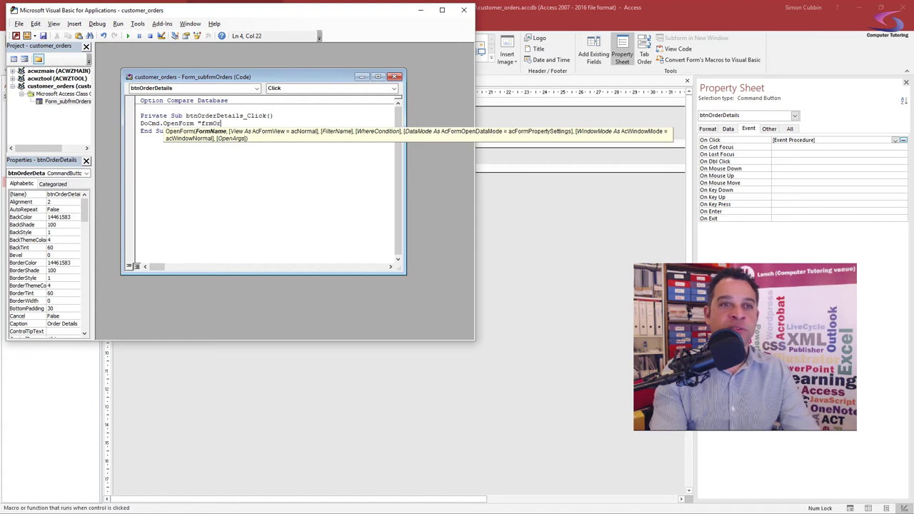
pyautogui.write('derDetails"')
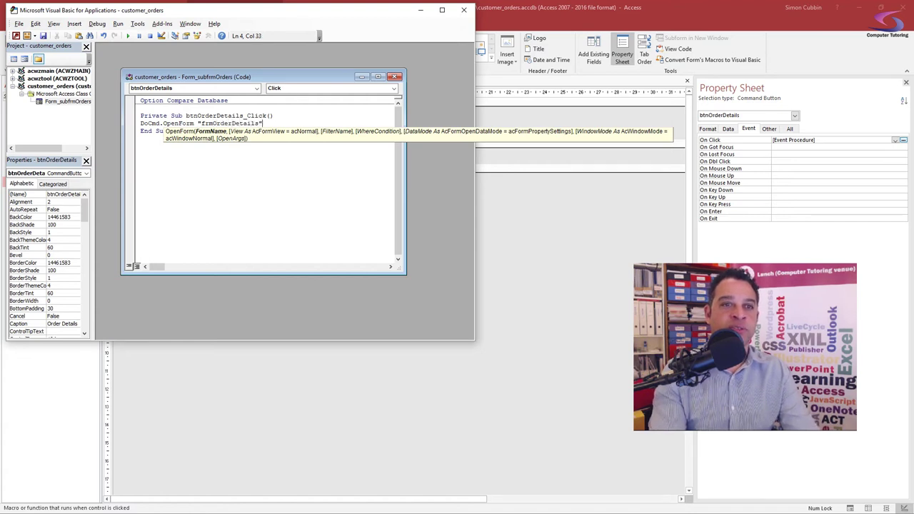
pyautogui.write(',')
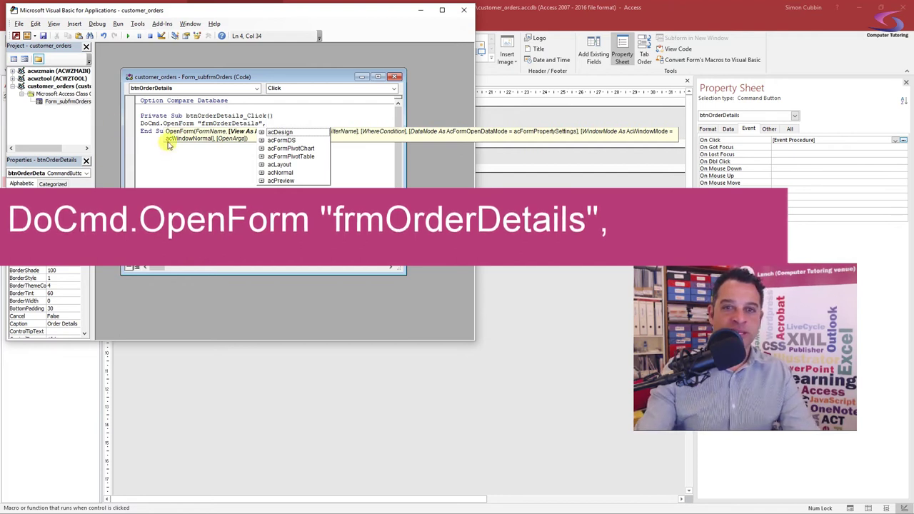
# Widen the editor and code windows, and add the argument WhereCondition:="[orderID]=" & Me![orderID] to the OpenForm statement.
pyautogui.moveTo(474, 182); pyautogui.dragTo(602, 191)
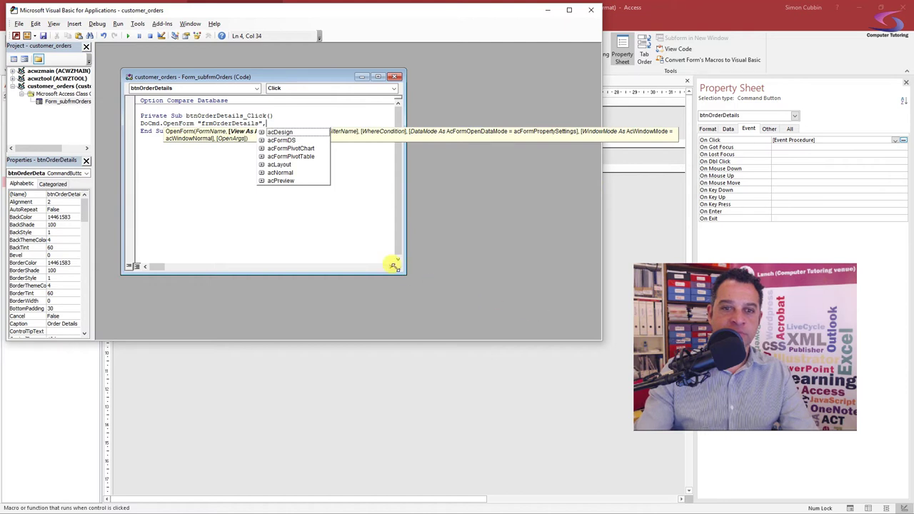
pyautogui.moveTo(402, 270); pyautogui.dragTo(518, 304)
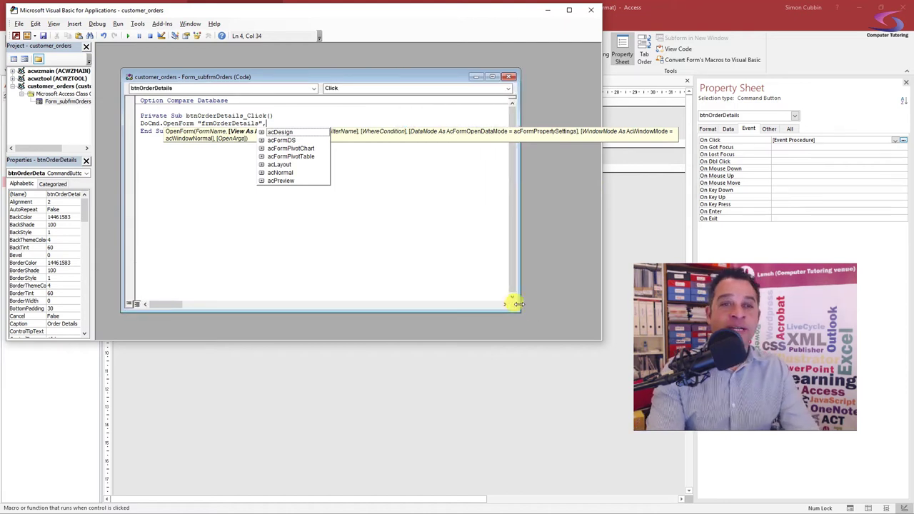
pyautogui.write('Where')
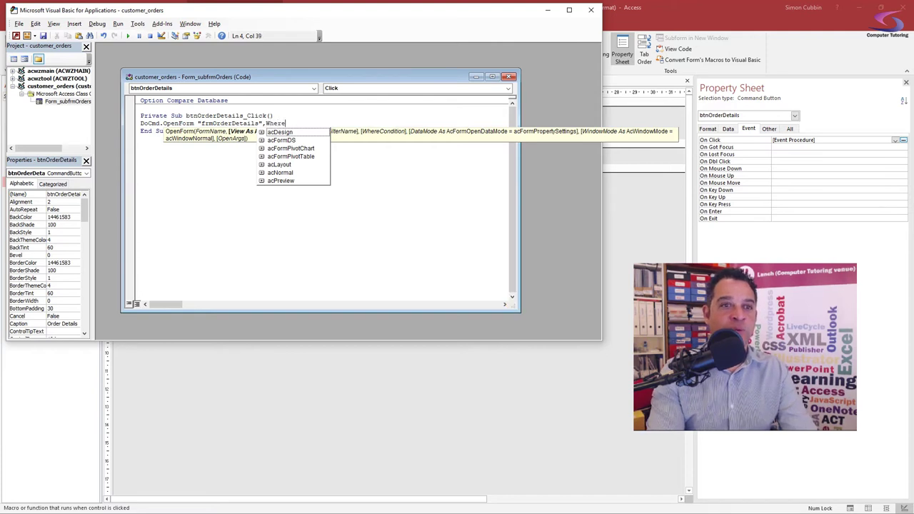
pyautogui.write('Condition')
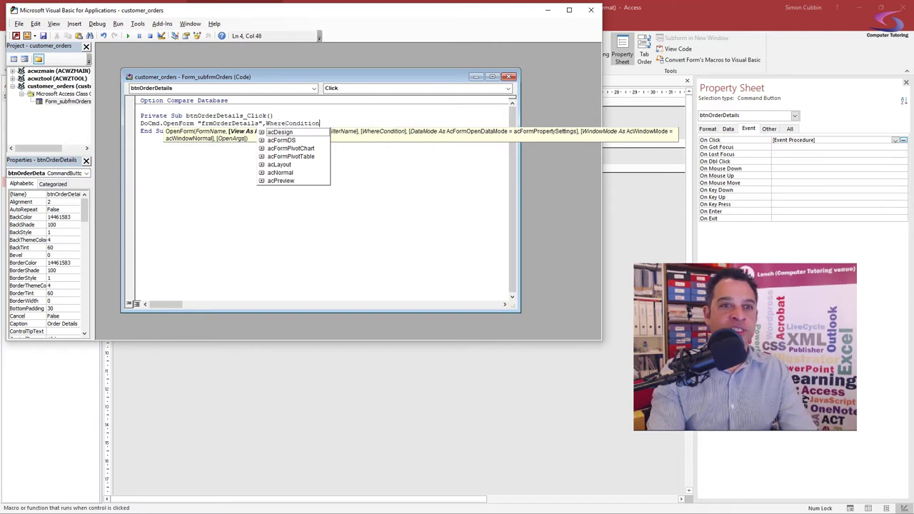
pyautogui.write(':')
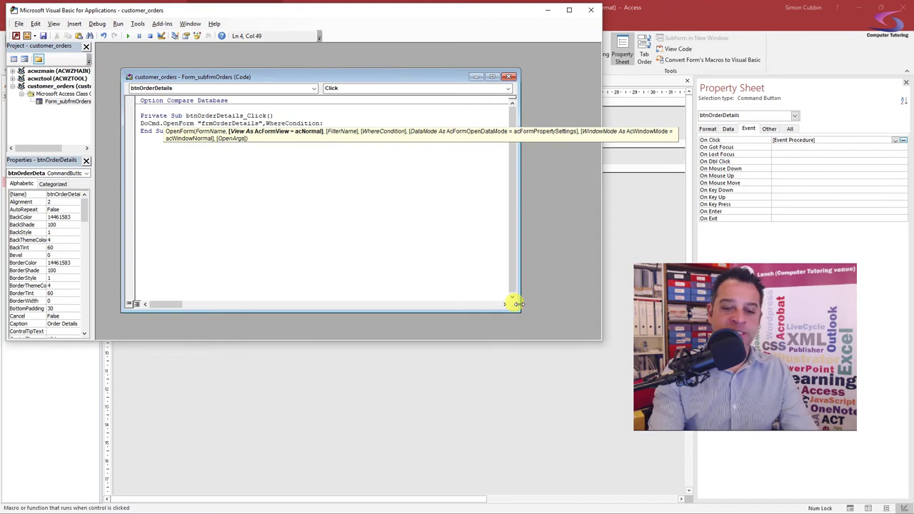
pyautogui.write('=')
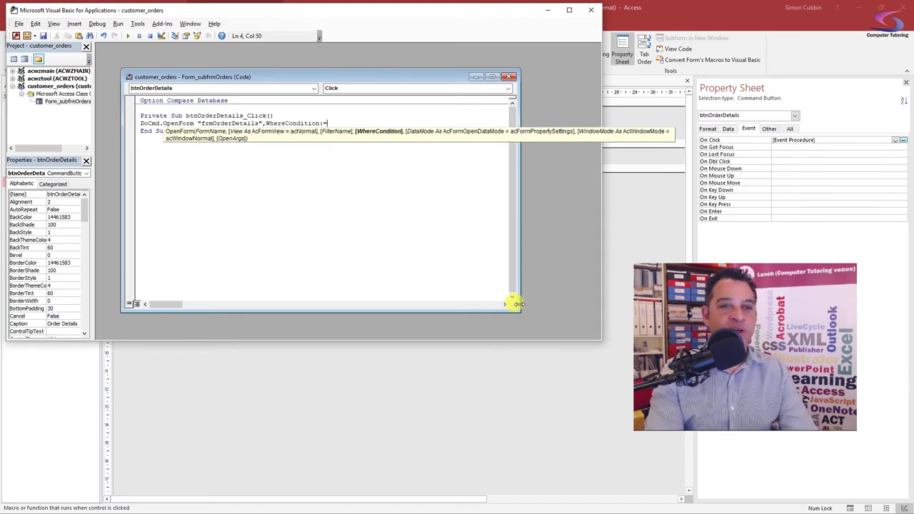
pyautogui.write('"')
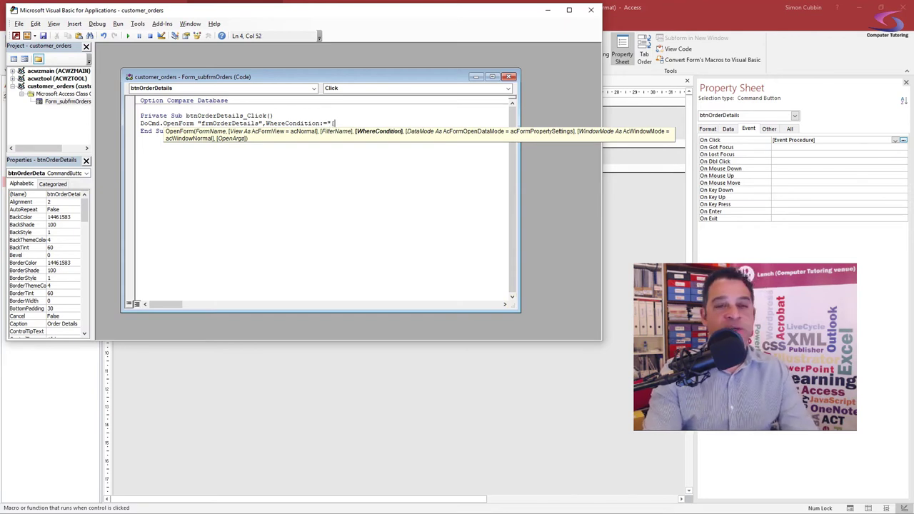
pyautogui.write('[orderID]="')
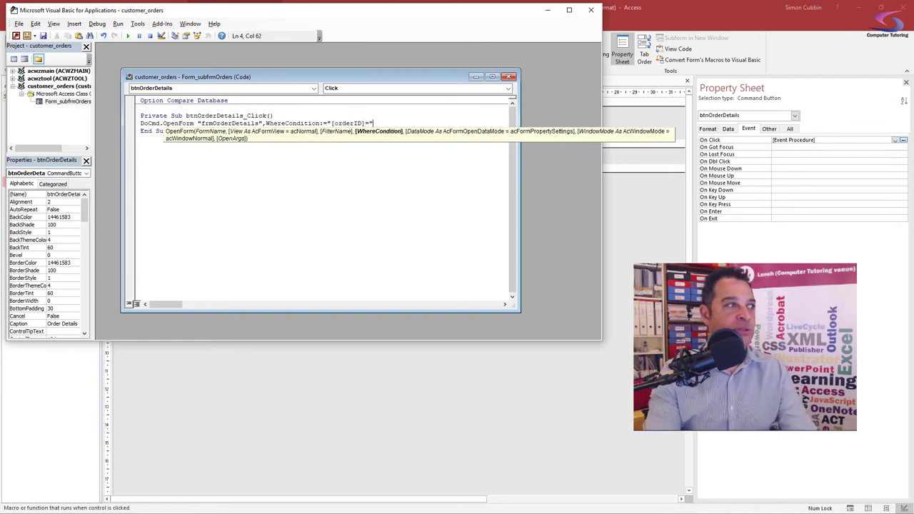
pyautogui.write('&')
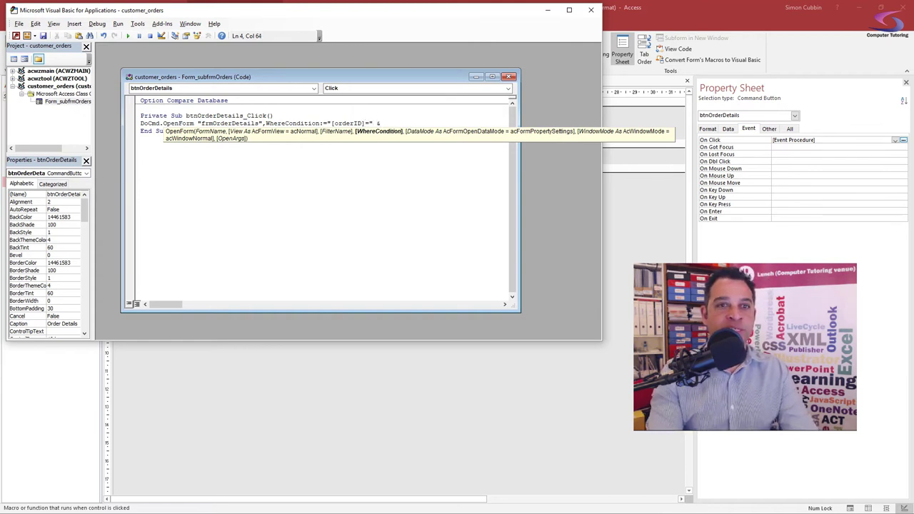
pyautogui.write(' Me!')
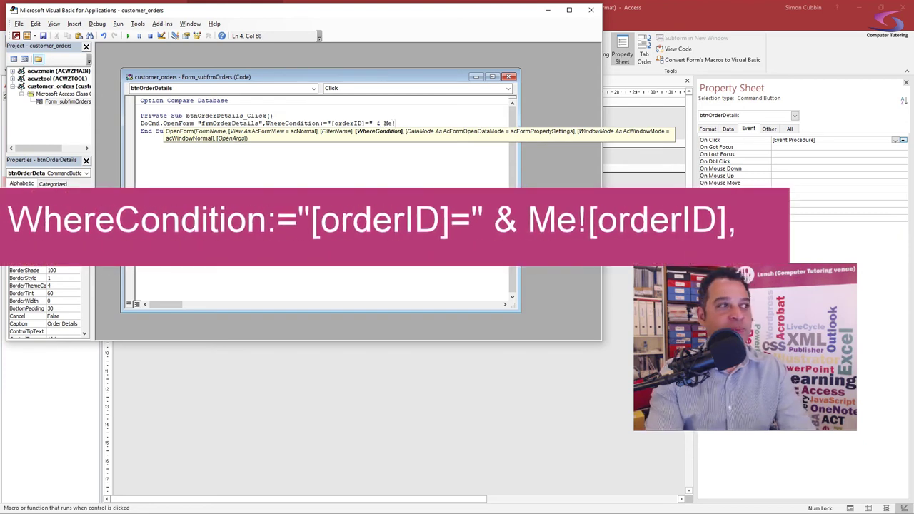
pyautogui.write('[')
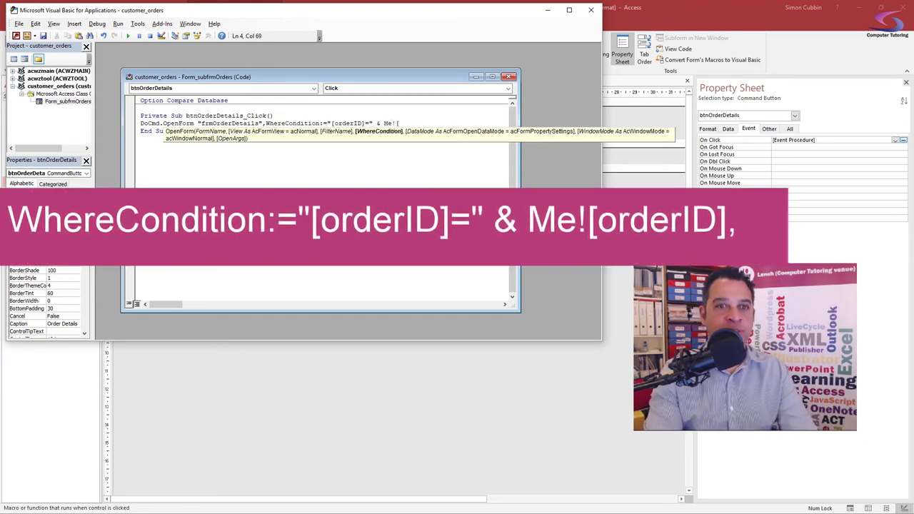
pyautogui.write('orderID')
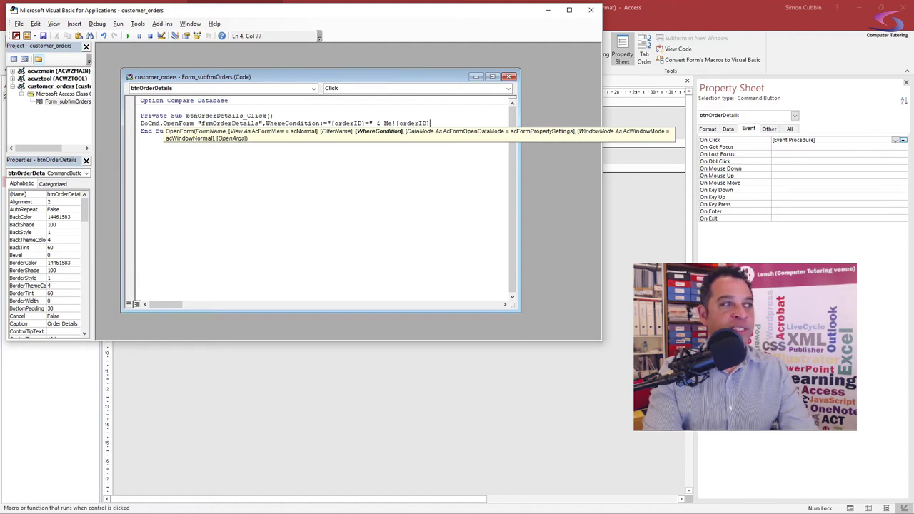
# Add the argument WindowMode:=acDialog to the OpenForm statement.
pyautogui.write(',')
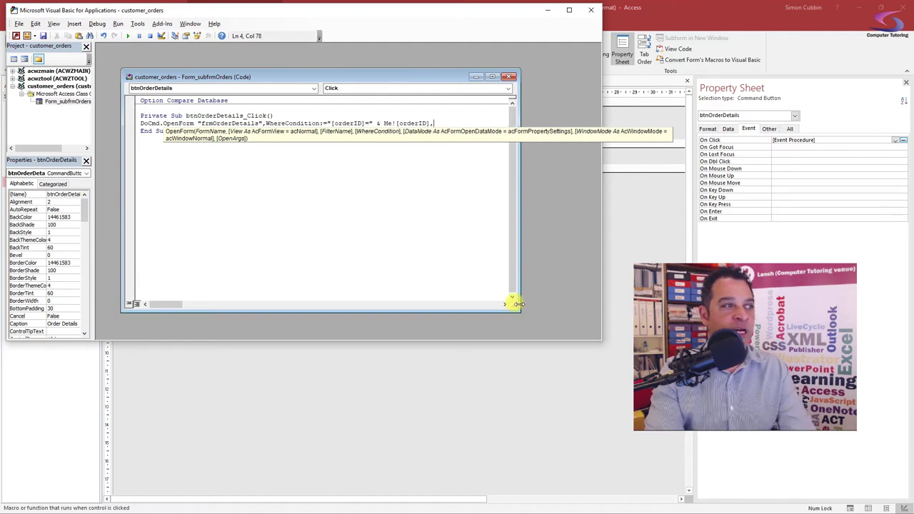
pyautogui.write('WindowMo')
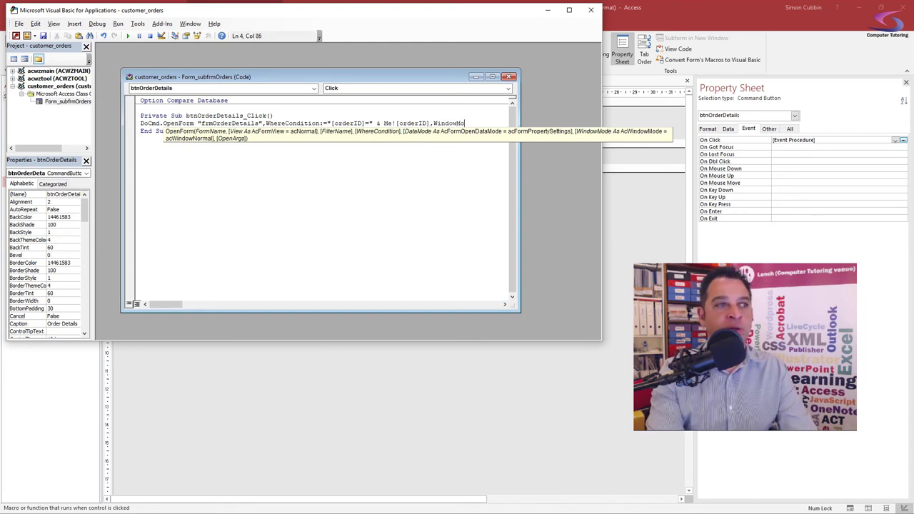
pyautogui.write('de:=acD')
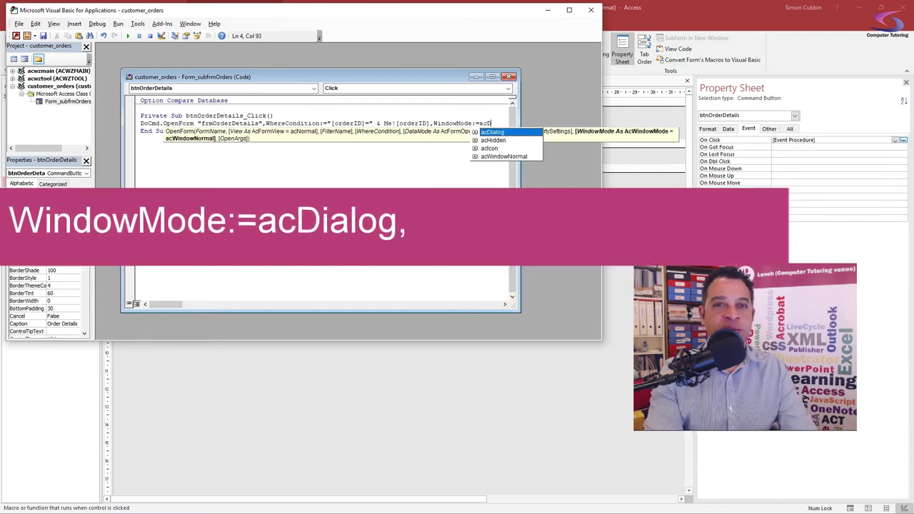
pyautogui.press('Tab')
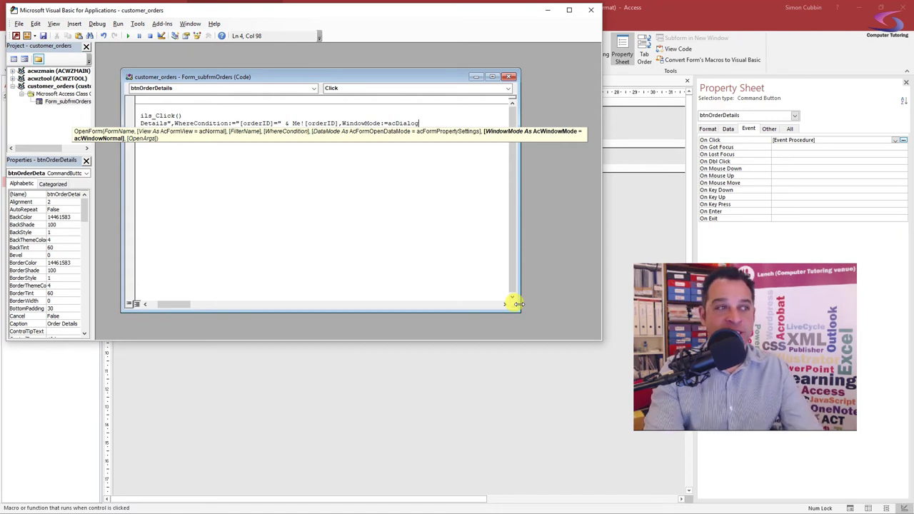
# Complete the OpenForm statement with the argument OpenArgs:=Me.orderID and leave the line.
pyautogui.write(',OpenArgs')
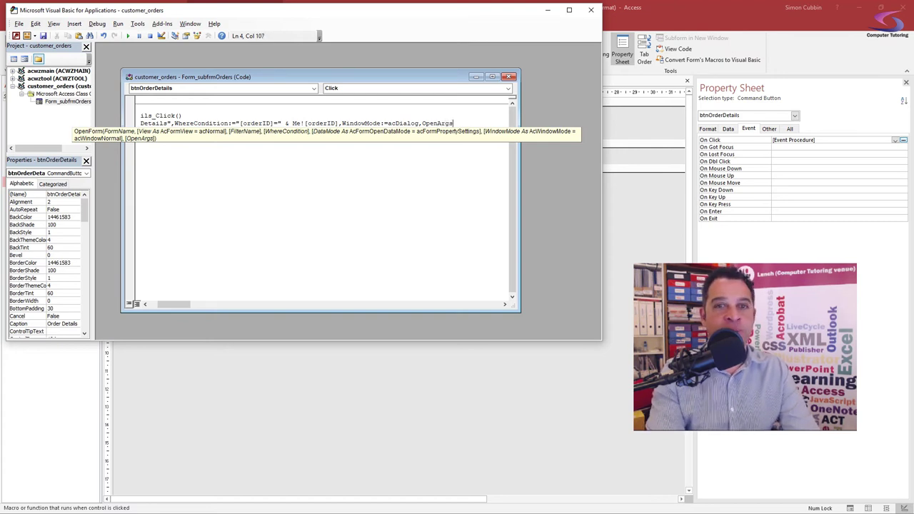
pyautogui.write(':=')
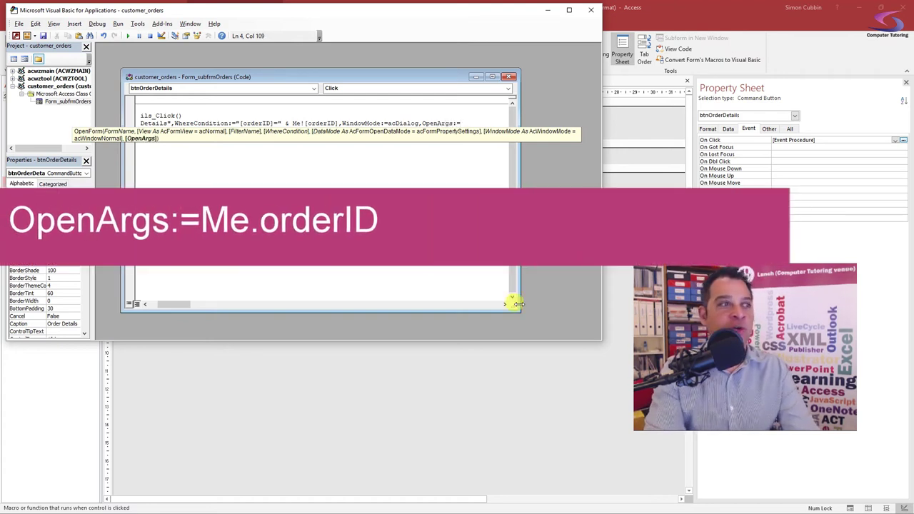
pyautogui.write('Me.')
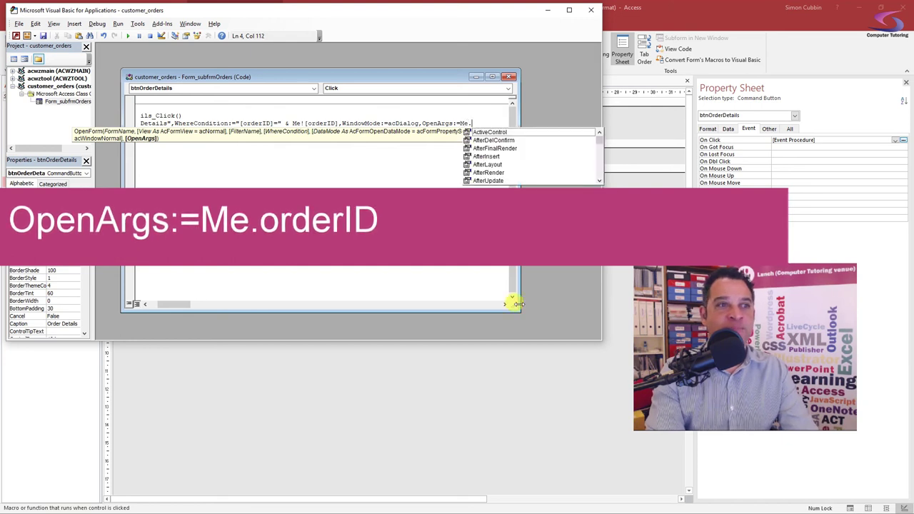
pyautogui.write('orde')
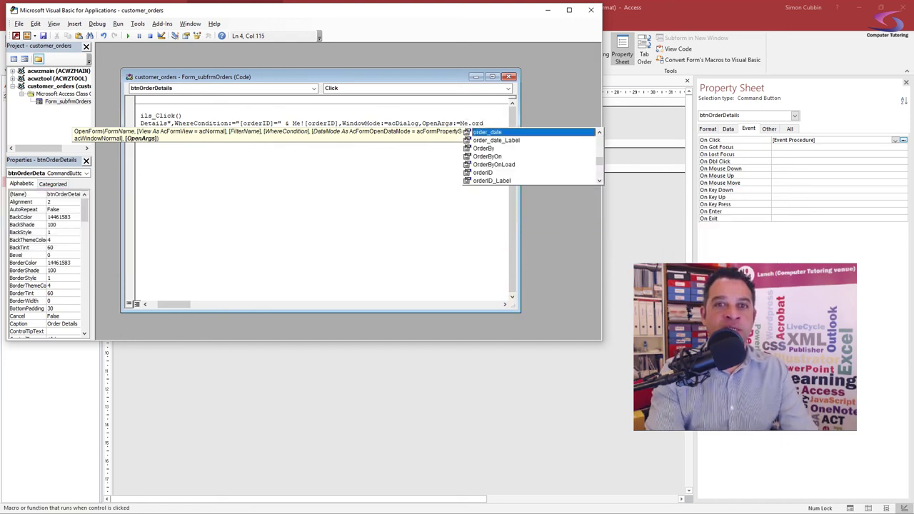
pyautogui.write('rID')
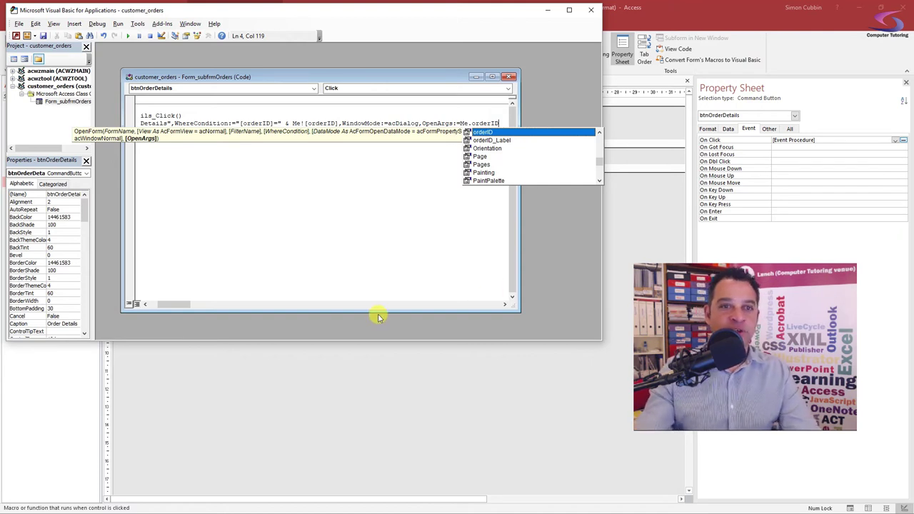
pyautogui.click(345, 201)
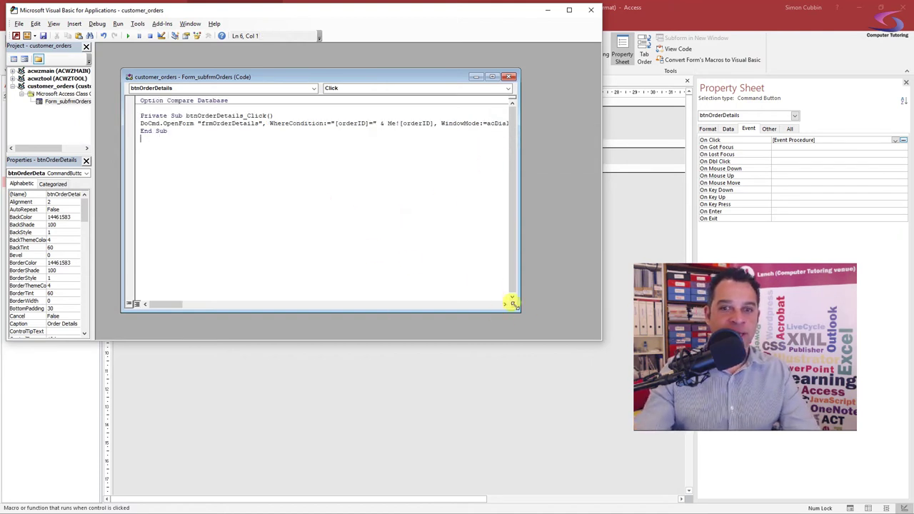
# Enlarge and reposition the code window and widen the Visual Basic editor to fit the whole OpenForm statement.
pyautogui.moveTo(517, 308); pyautogui.dragTo(583, 318)
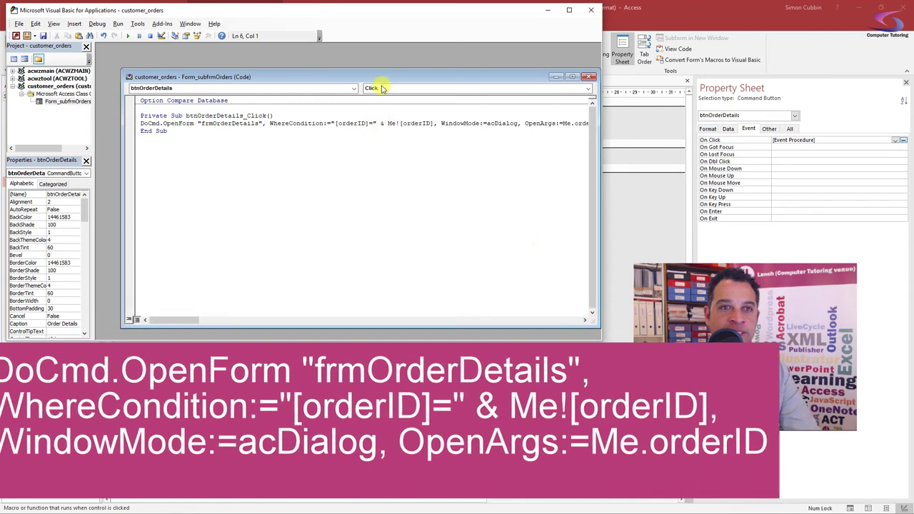
pyautogui.moveTo(369, 79)
pyautogui.mouseDown()
pyautogui.moveTo(341, 67)
pyautogui.moveTo(358, 67)
pyautogui.mouseUp()
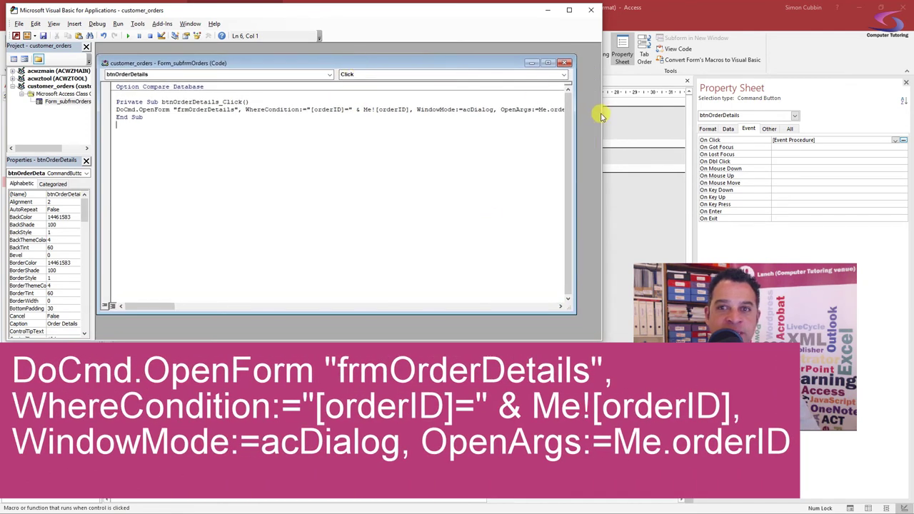
pyautogui.moveTo(603, 112); pyautogui.dragTo(736, 114)
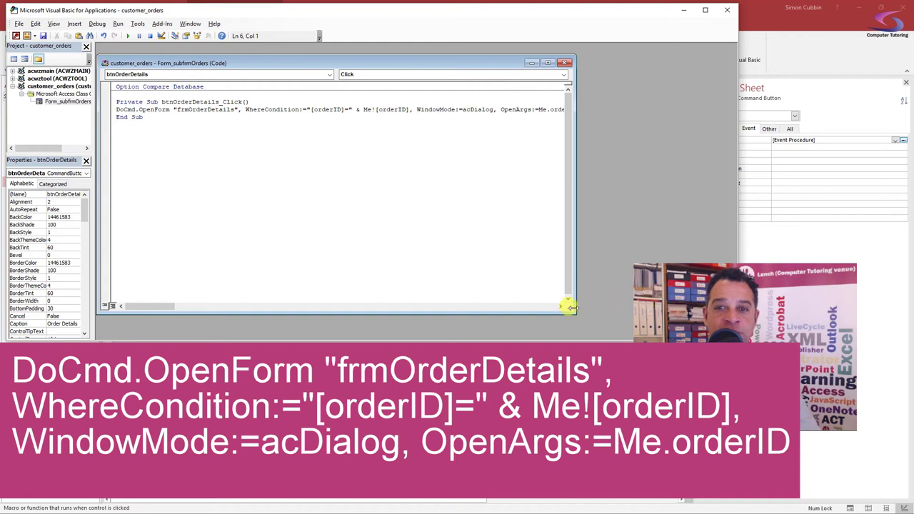
pyautogui.moveTo(569, 308); pyautogui.dragTo(668, 315)
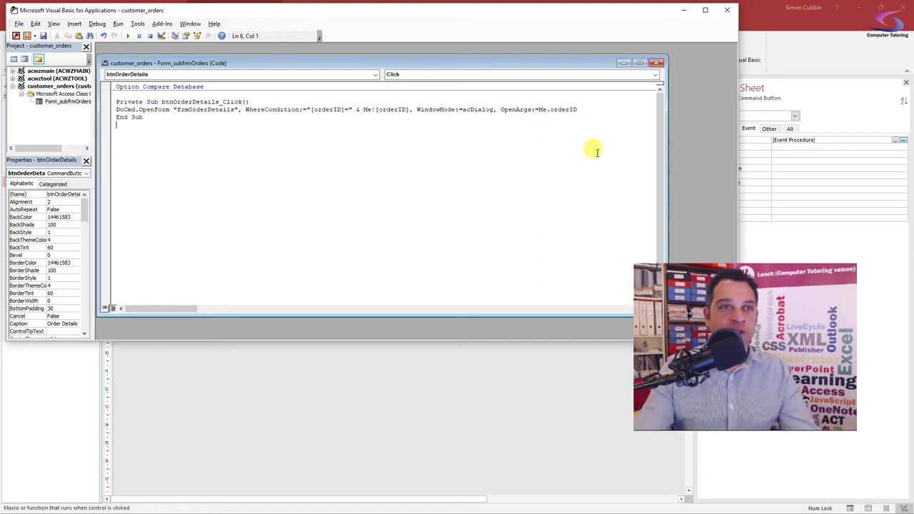
# Close the code editor, open frmOrderDetails in Design View and create a VBA event procedure for the form's On Open event.
pyautogui.click(726, 15)
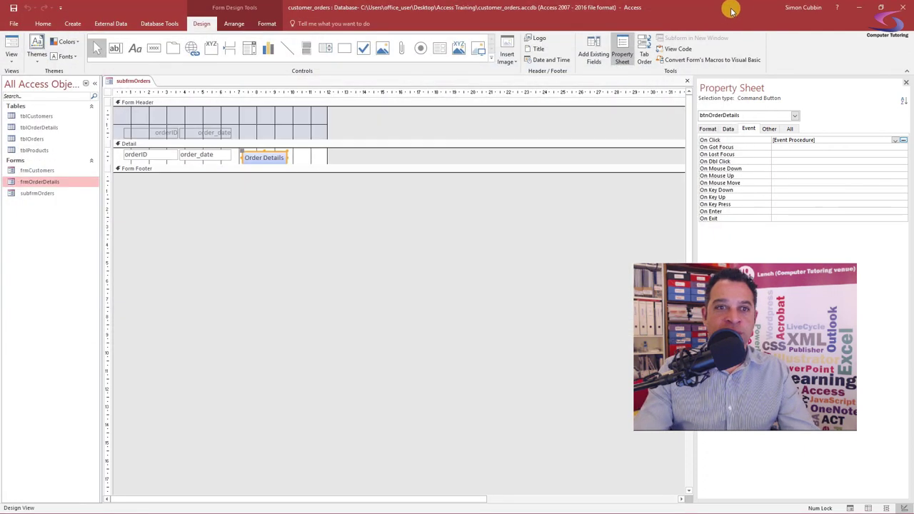
pyautogui.rightClick(47, 184)
pyautogui.click(72, 211)
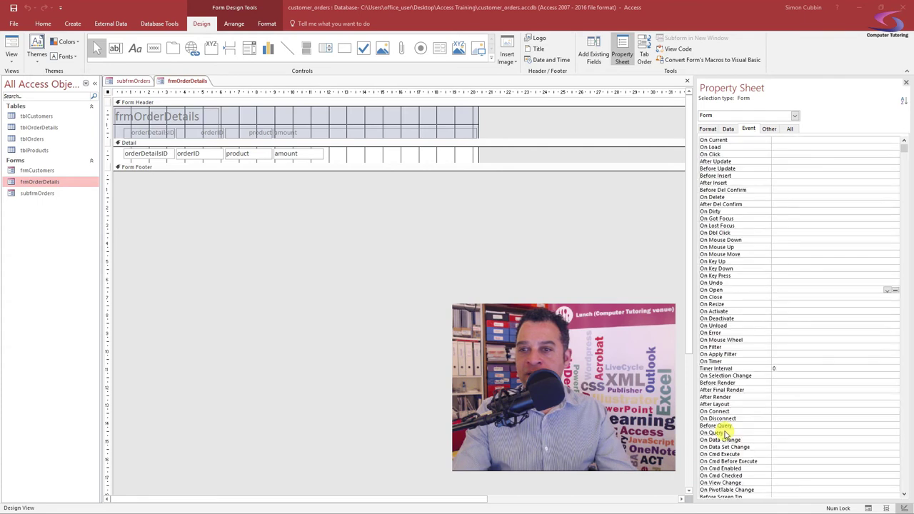
pyautogui.scroll(-1, 726, 433)
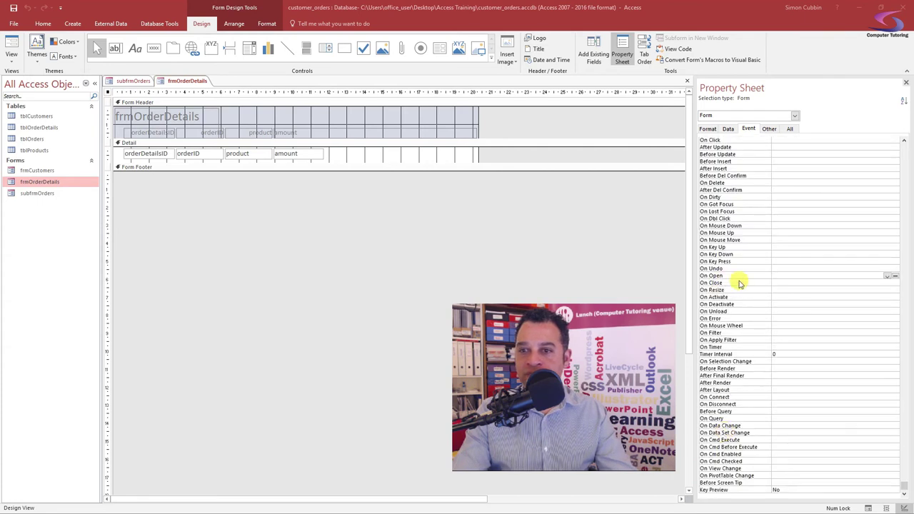
pyautogui.click(892, 277)
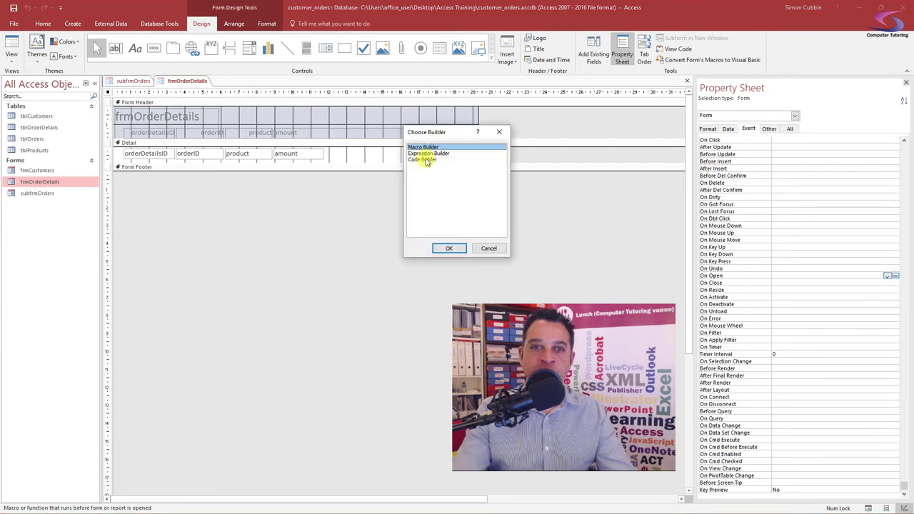
pyautogui.click(426, 160)
pyautogui.doubleClick(426, 160)
pyautogui.moveTo(241, 93); pyautogui.dragTo(358, 81)
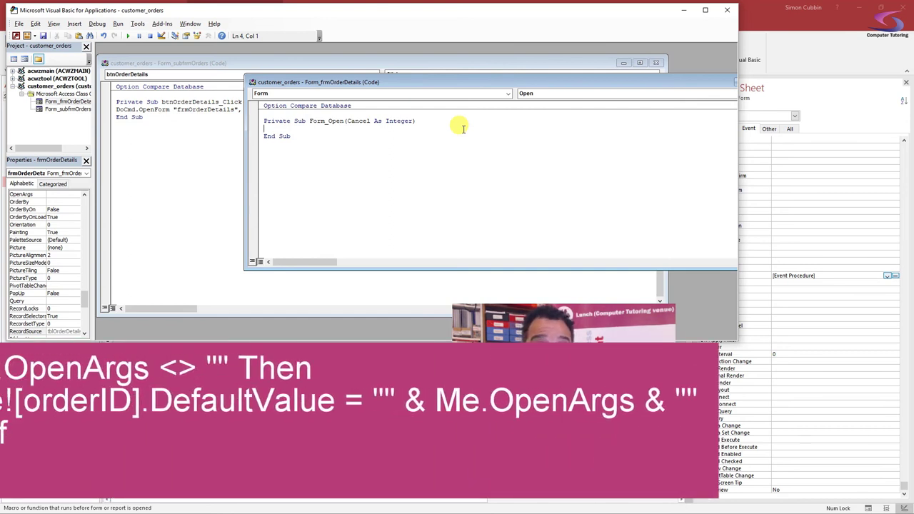
# Write the block If Me.OpenArgs <> "" Then with its closing End If inside the Form_Open procedure.
pyautogui.write('If')
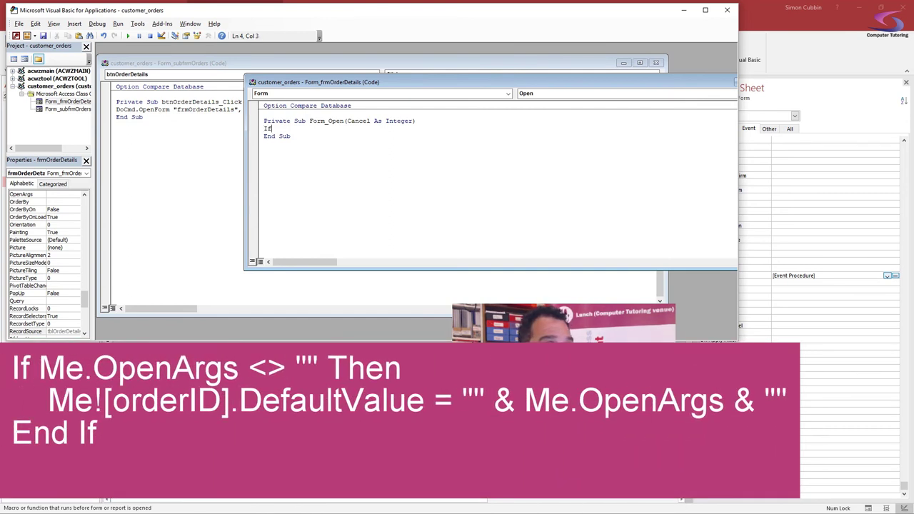
pyautogui.write(' Me.Open')
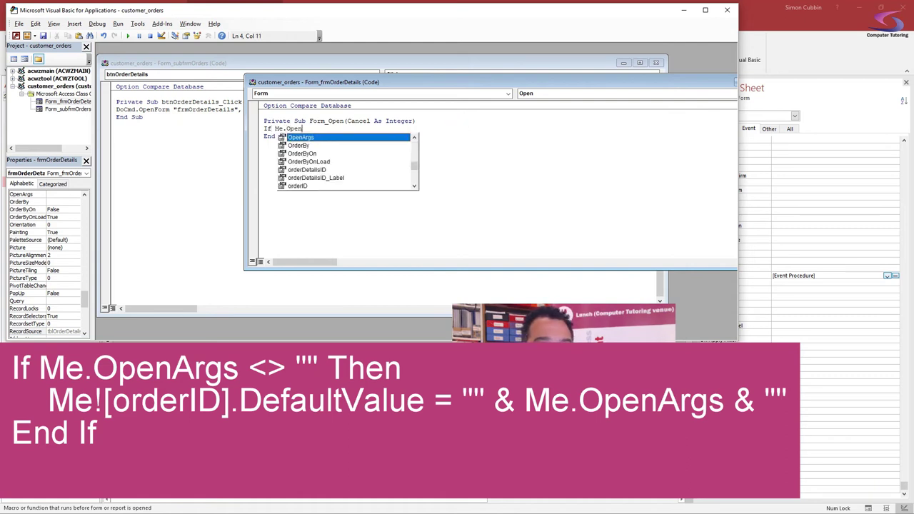
pyautogui.press('Tab')
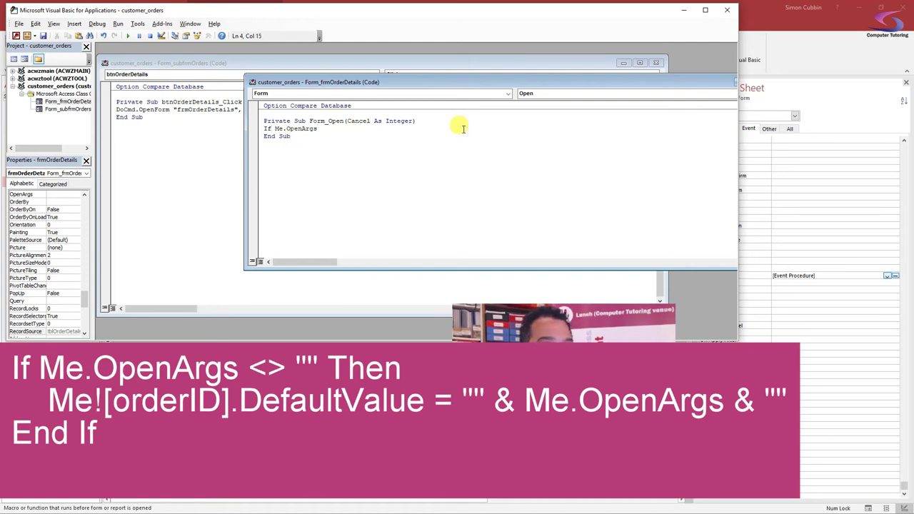
pyautogui.write('<>')
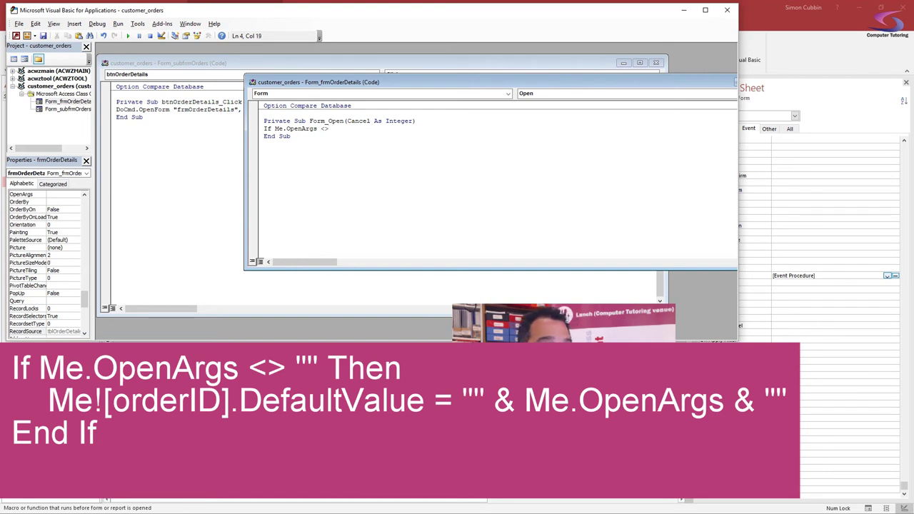
pyautogui.write('Then')
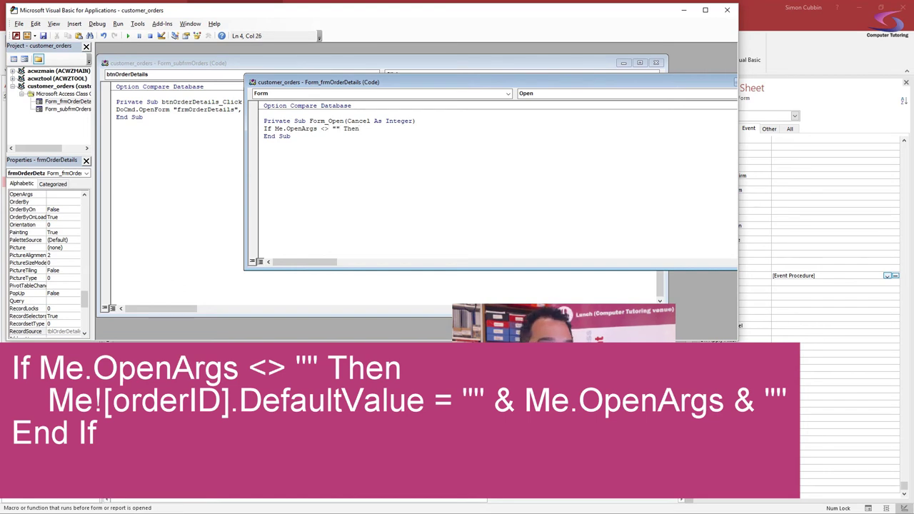
pyautogui.press('Return')
pyautogui.press('Return')
pyautogui.write('End If')
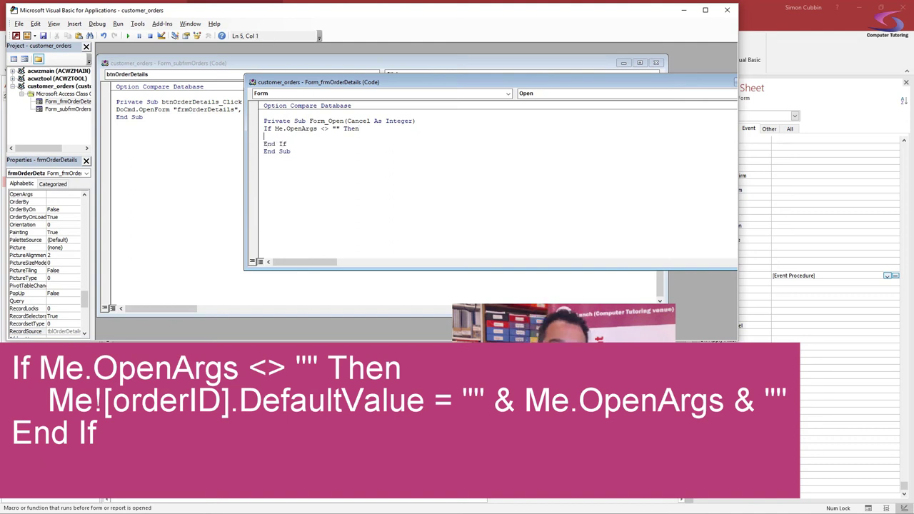
# Inside the If block, add the indented statement Me![orderID].DefaultValue = "" & Me.OpenArgs & "".
pyautogui.write('Me![orderID')
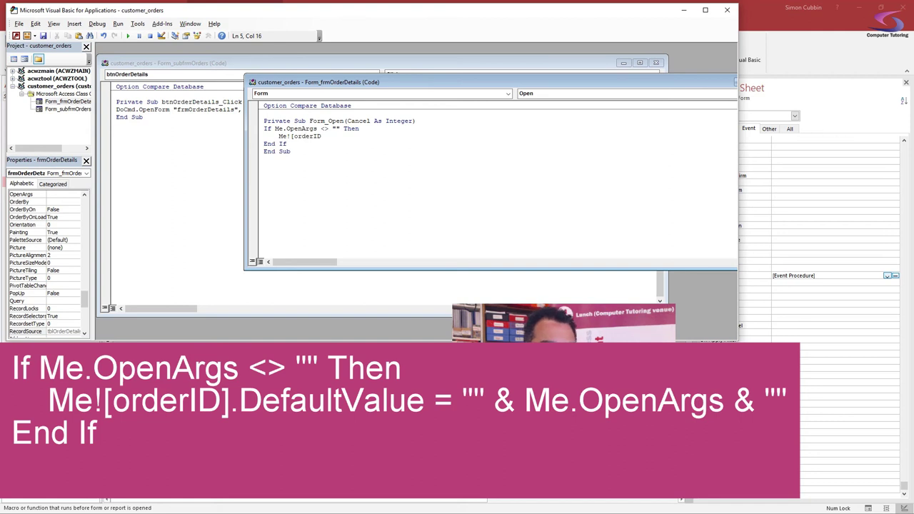
pyautogui.write(']')
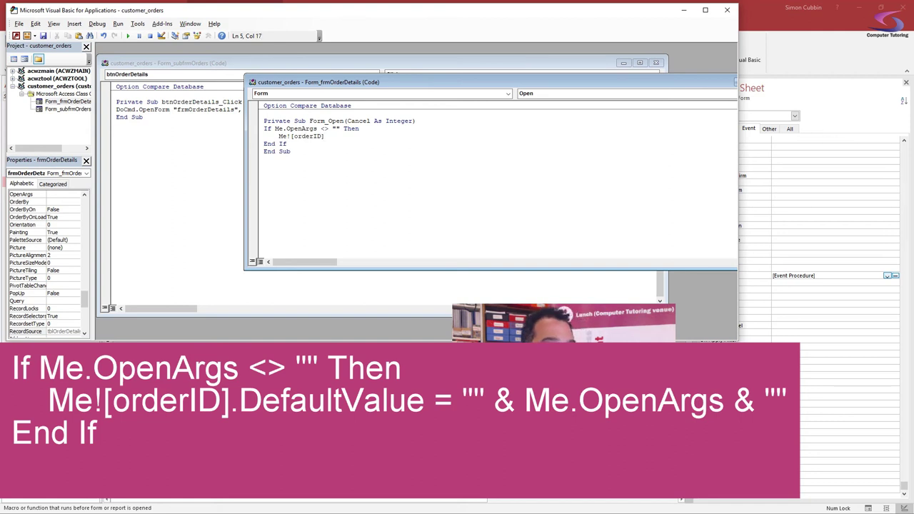
pyautogui.write('.Defa')
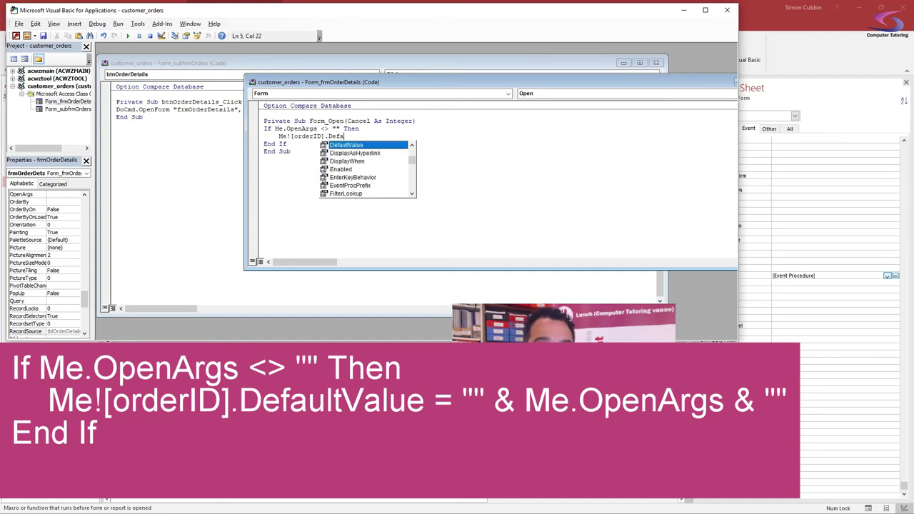
pyautogui.press('Tab')
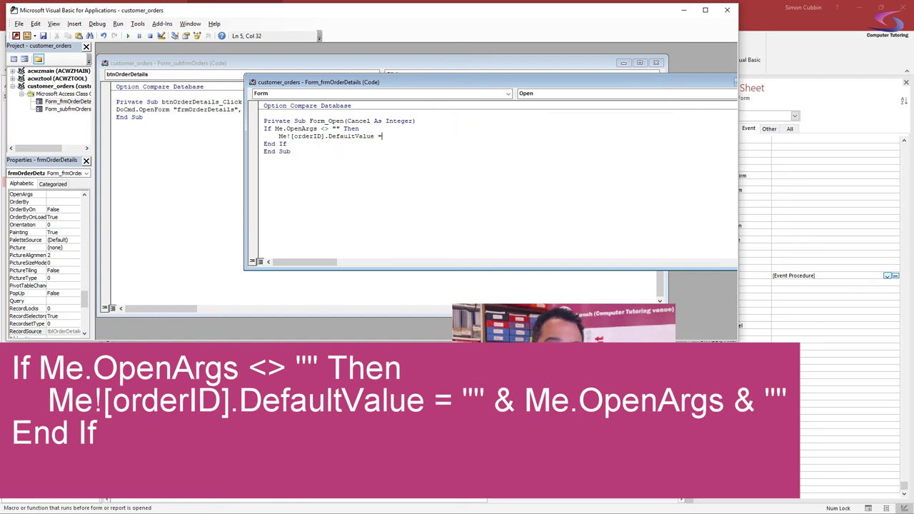
pyautogui.write('= "" & Me.O')
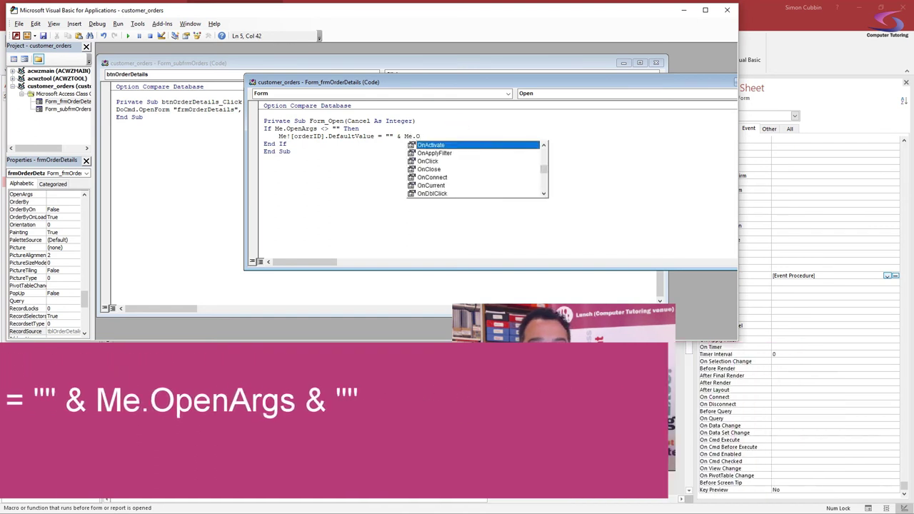
pyautogui.write('penArgs')
pyautogui.press('Tab')
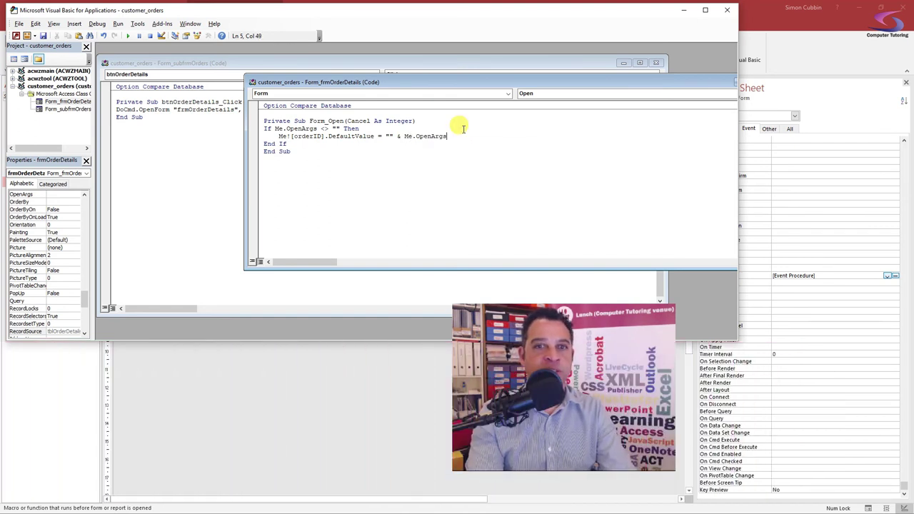
pyautogui.write('& ""')
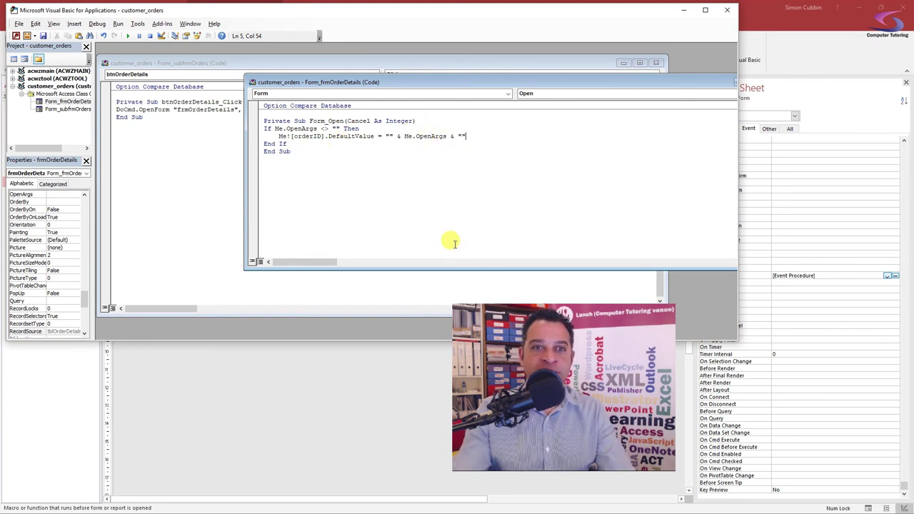
# Reposition and close the frmOrderDetails code window, and close the Visual Basic editor.
pyautogui.moveTo(704, 82); pyautogui.dragTo(679, 86)
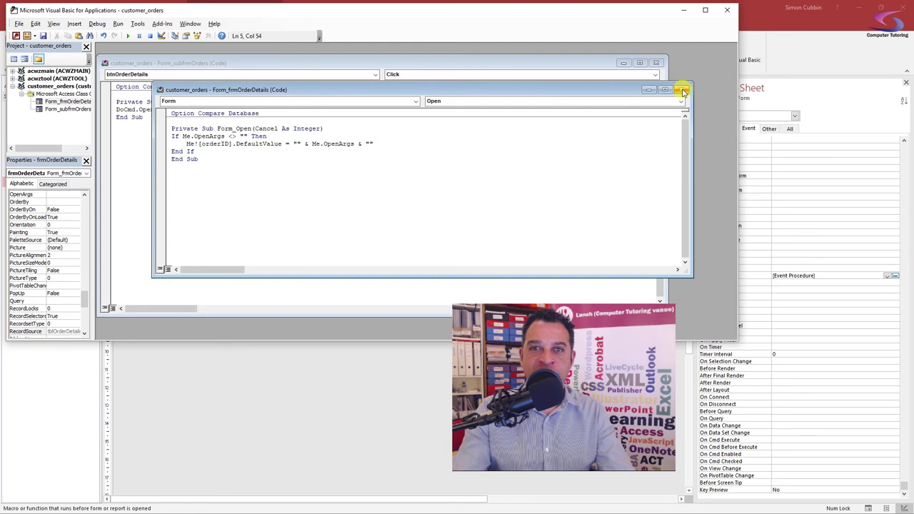
pyautogui.click(679, 87)
pyautogui.click(727, 10)
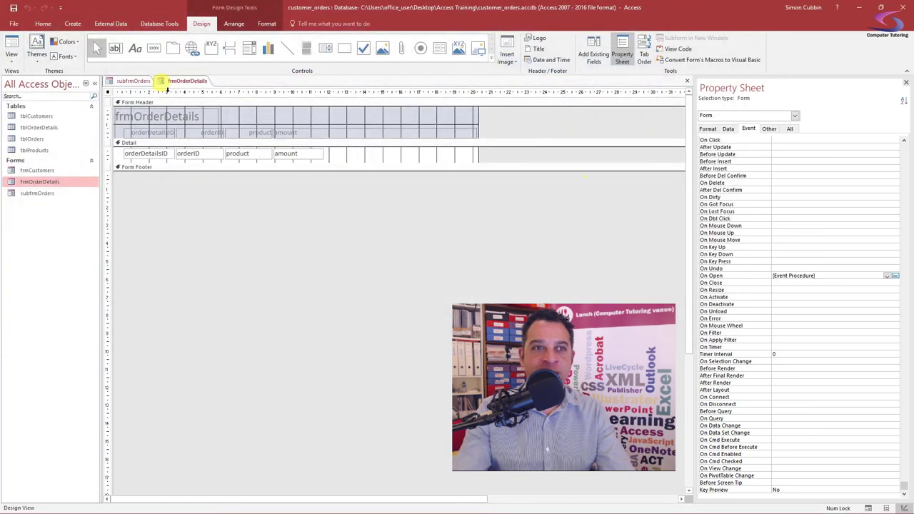
# Save the changes to frmOrderDetails and subfrmOrders and close both forms.
pyautogui.click(13, 7)
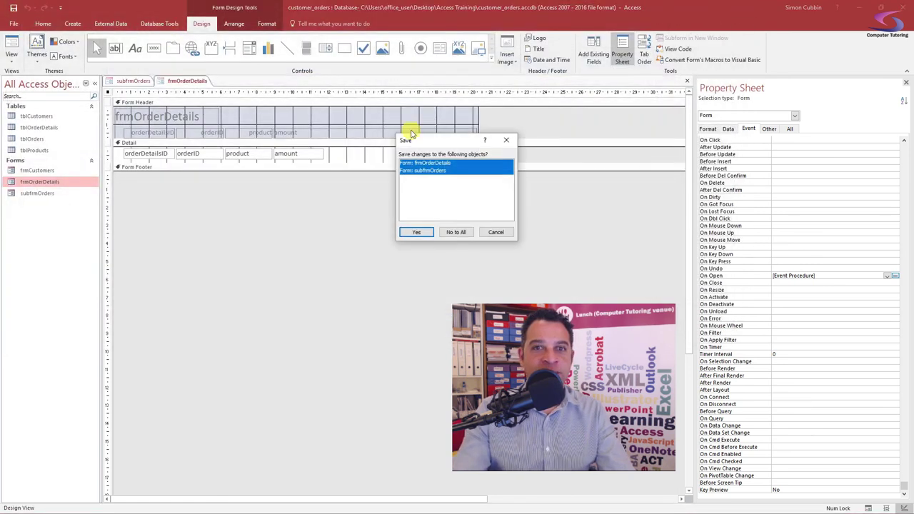
pyautogui.click(417, 232)
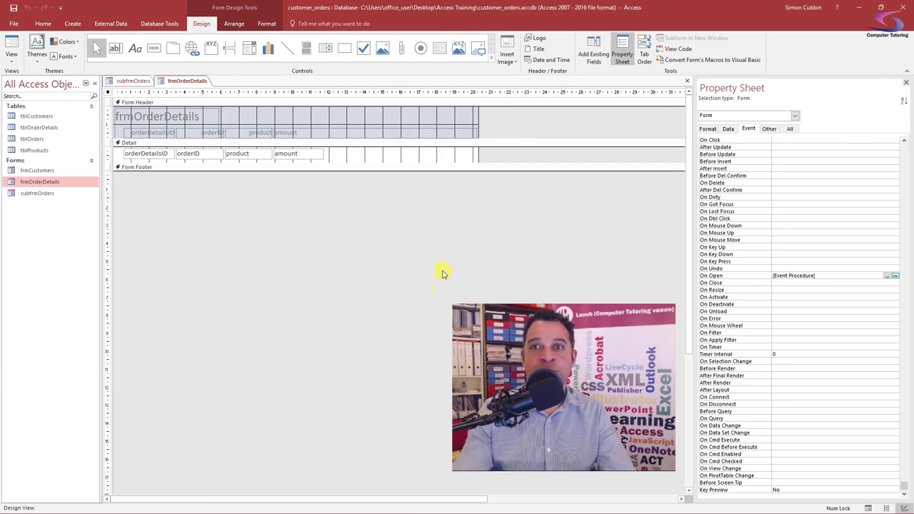
pyautogui.click(689, 86)
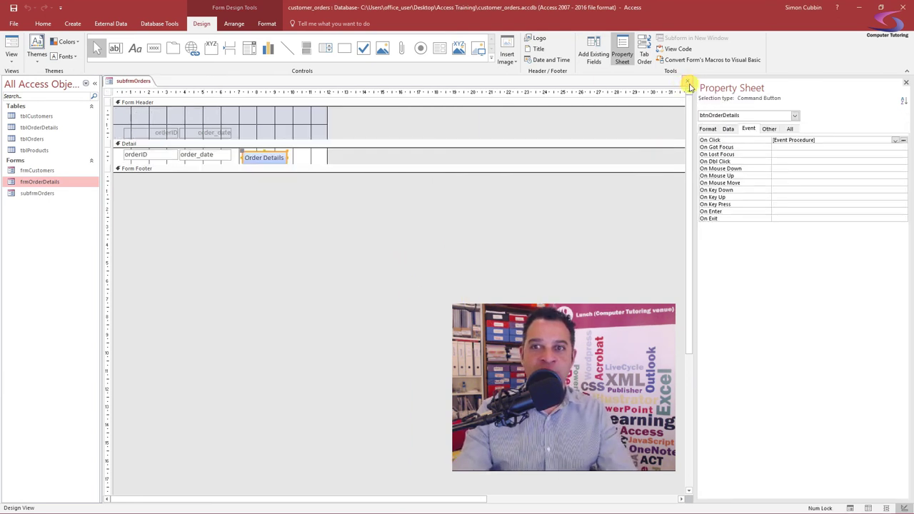
pyautogui.click(689, 86)
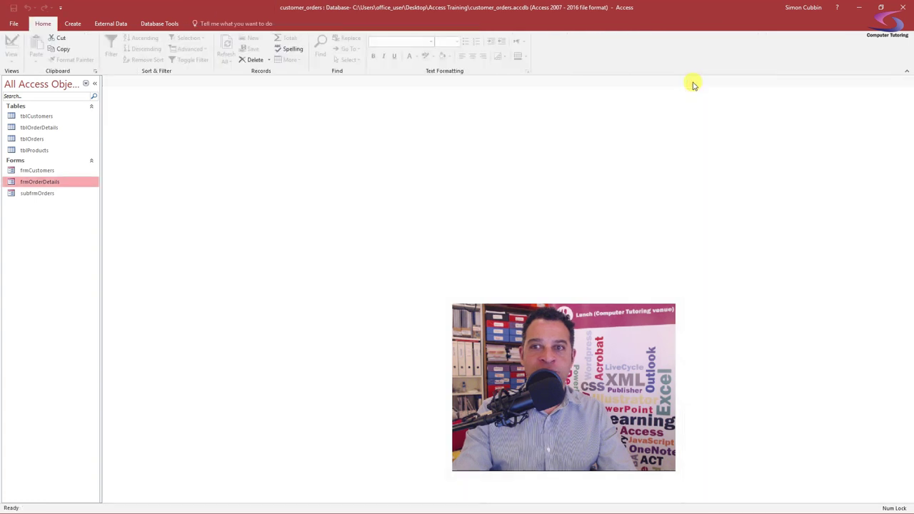
# Open frmCustomers and test the Order Details buttons of orders 1 and 2, closing each details dialog after checking its orderID.
pyautogui.doubleClick(32, 170)
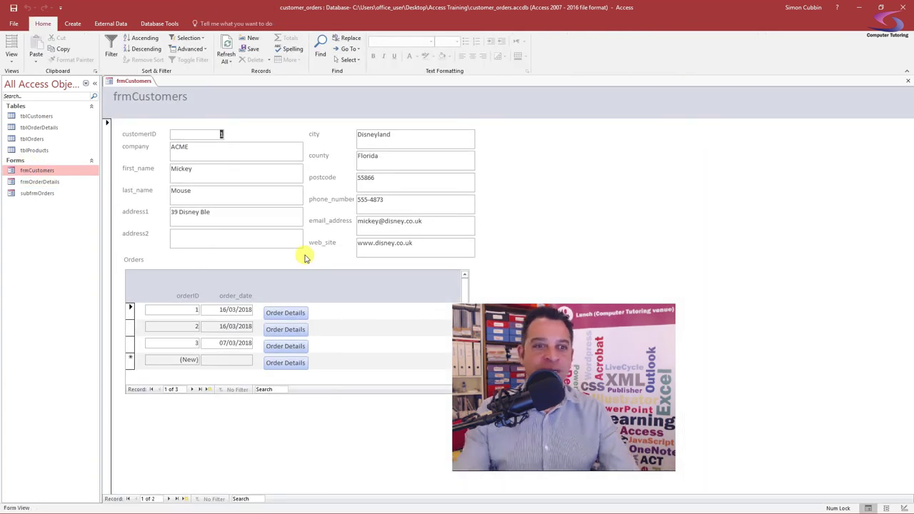
pyautogui.click(281, 314)
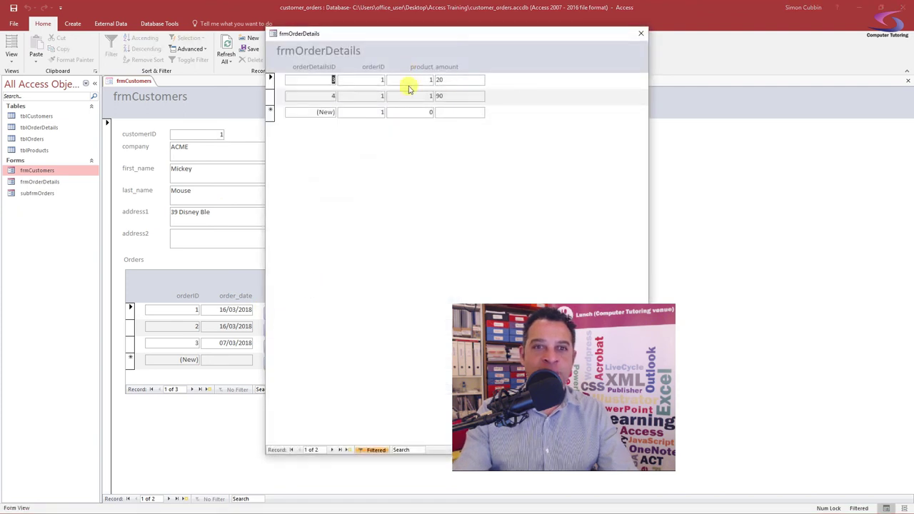
pyautogui.click(640, 33)
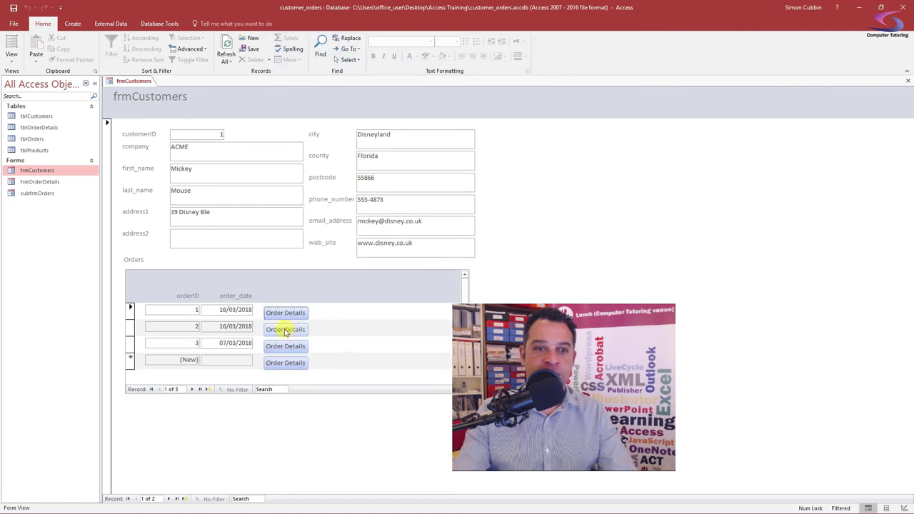
pyautogui.click(298, 326)
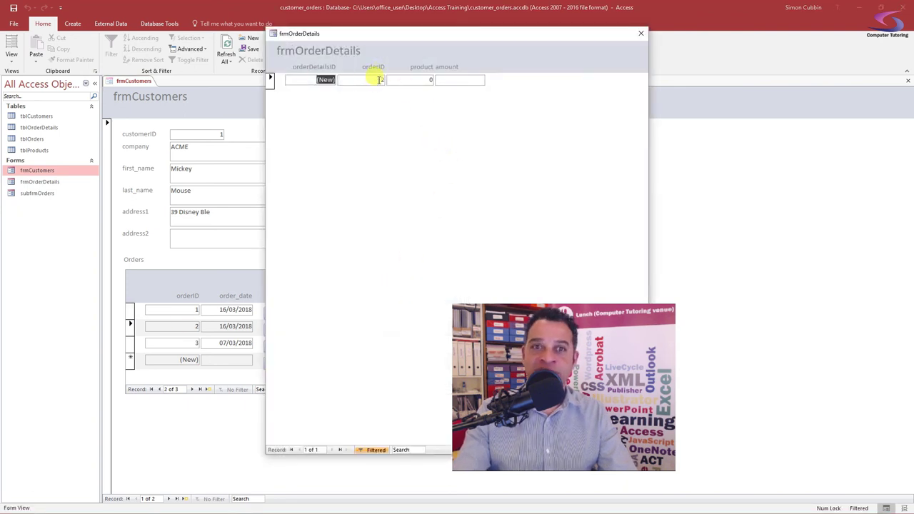
pyautogui.click(639, 33)
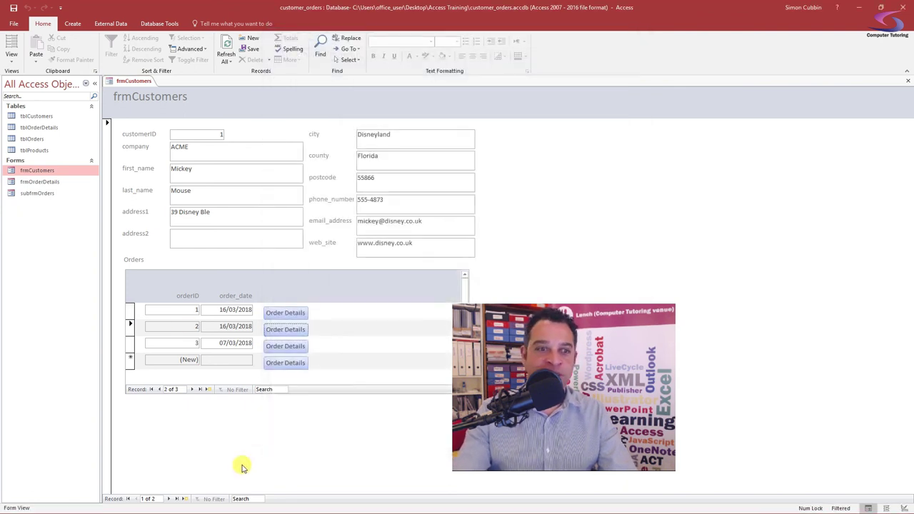
# Go to the last customer record, Fast Toys, and open the details of order 4 to check the orderID.
pyautogui.click(176, 498)
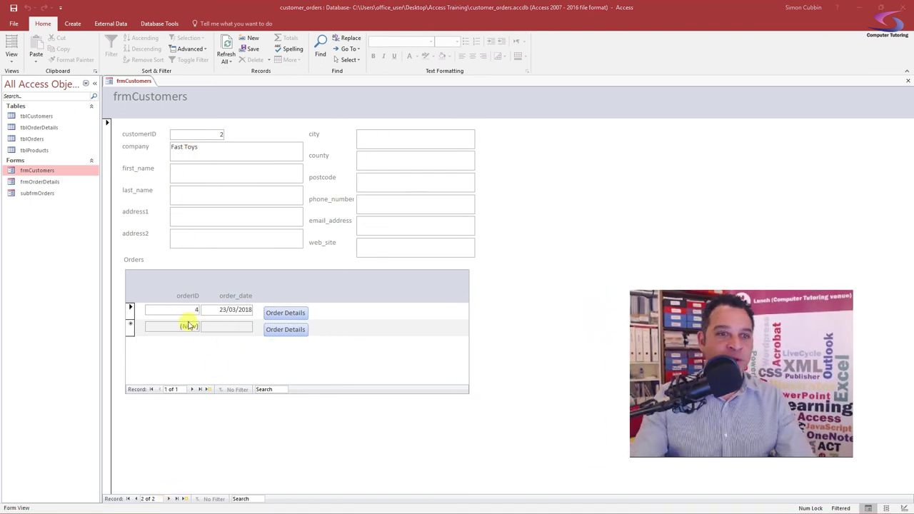
pyautogui.click(289, 313)
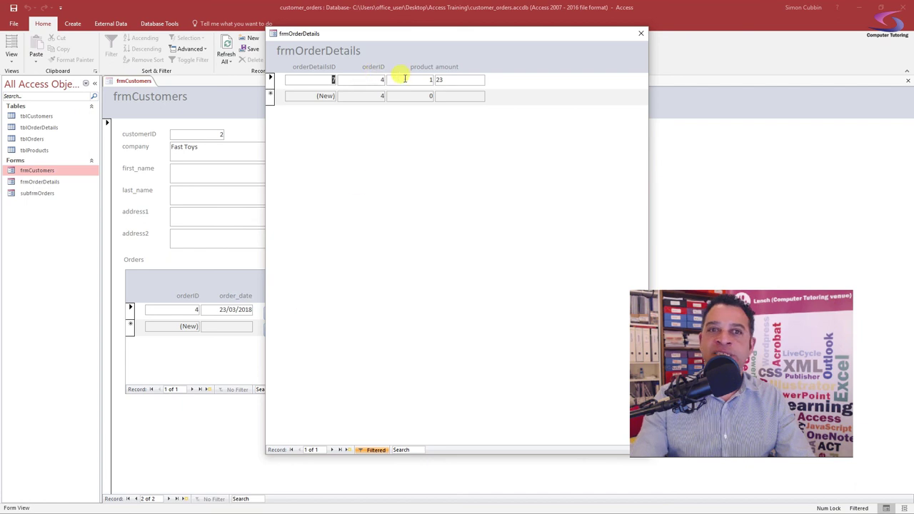